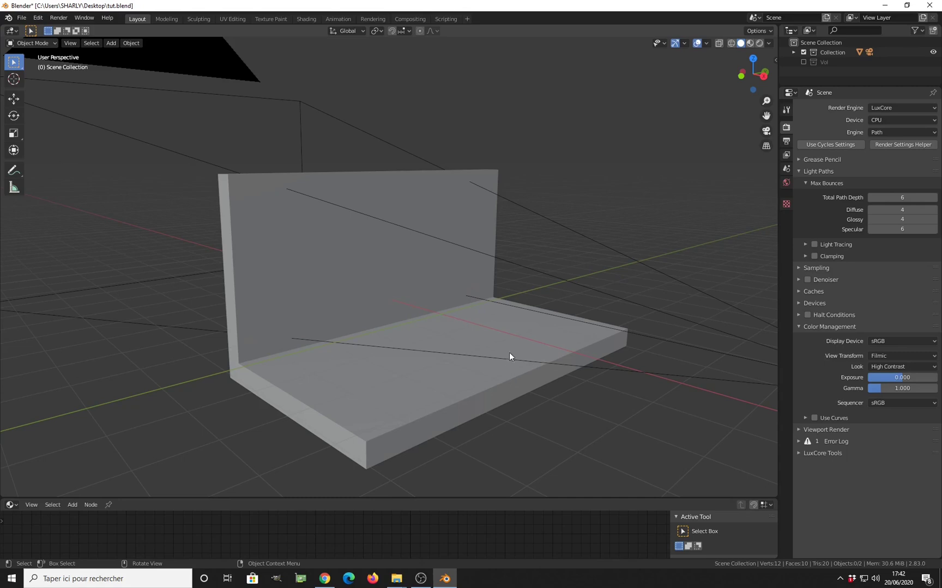
Inspect the L-shaped backdrop and the camera in wireframe shading, and show the world light settings.
middle_drag(509, 338, 537, 335)
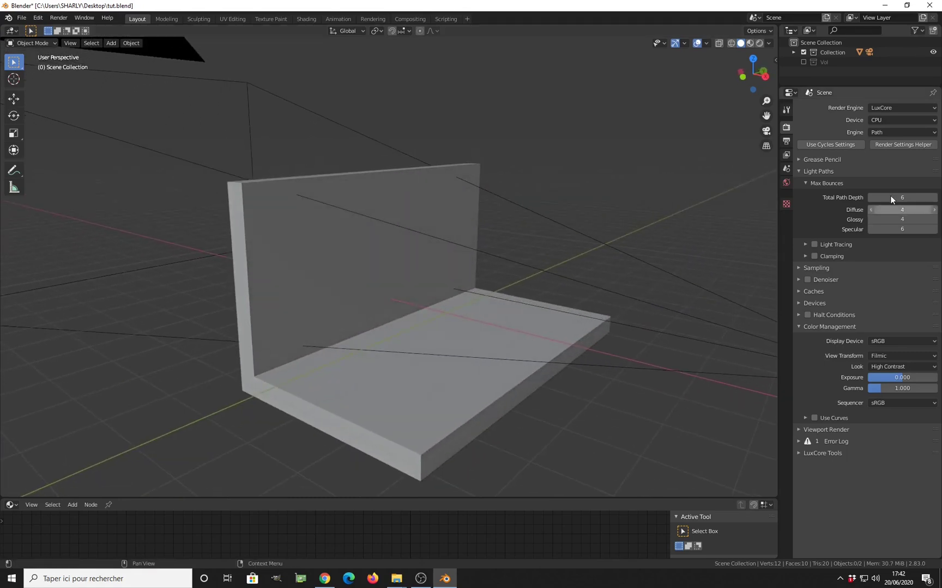
click(442, 383)
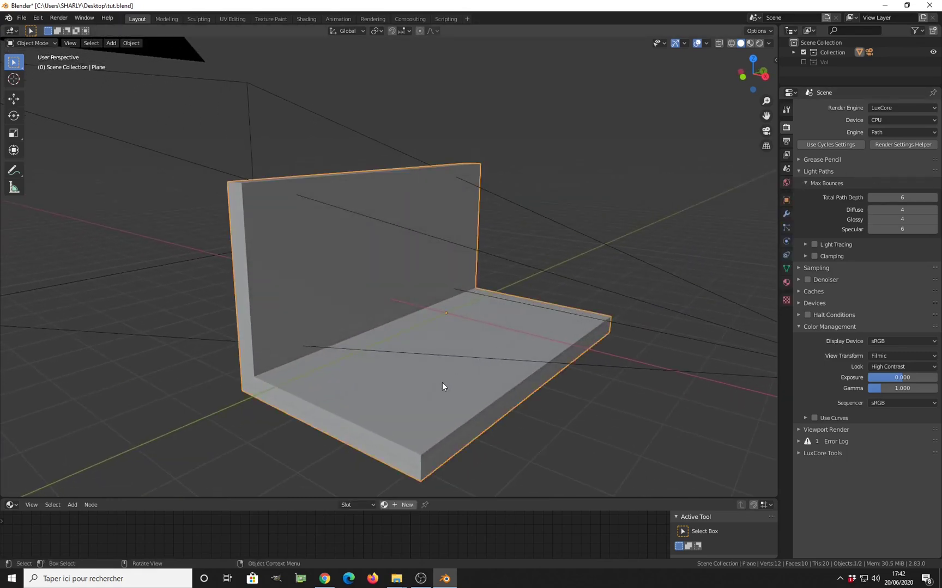
key(z)
click(563, 207)
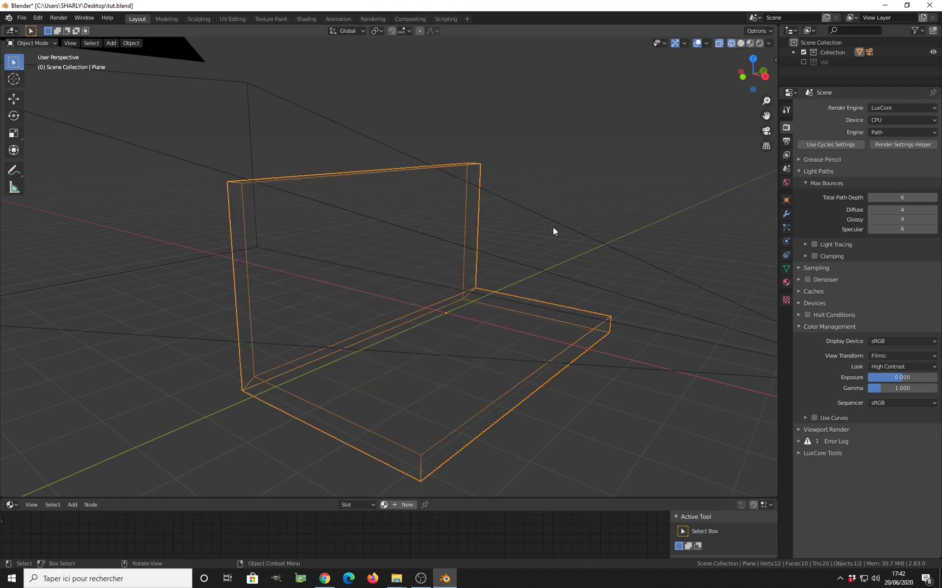
click(553, 226)
click(786, 182)
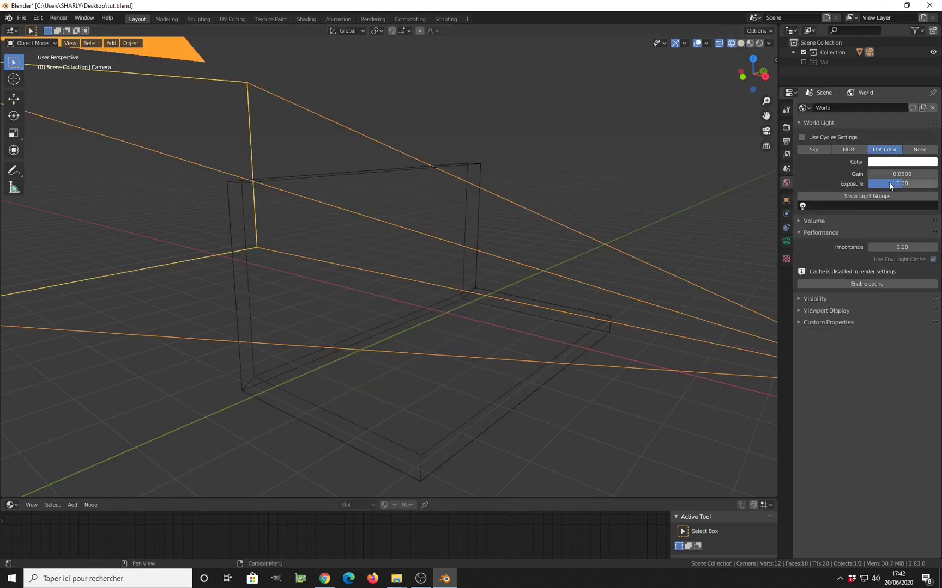
Preview the scene's flat world lighting in rendered shading, and return the viewport to solid shading.
click(759, 43)
middle_drag(622, 325, 504, 309)
key(z)
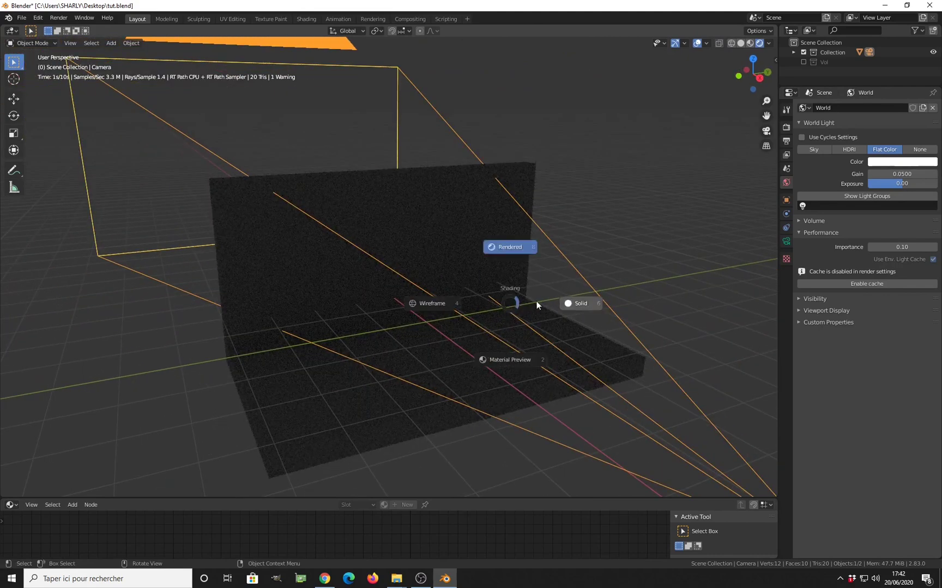
click(573, 304)
Add a spot light to the scene in front of the L-shaped backdrop.
middle_drag(458, 334, 509, 332)
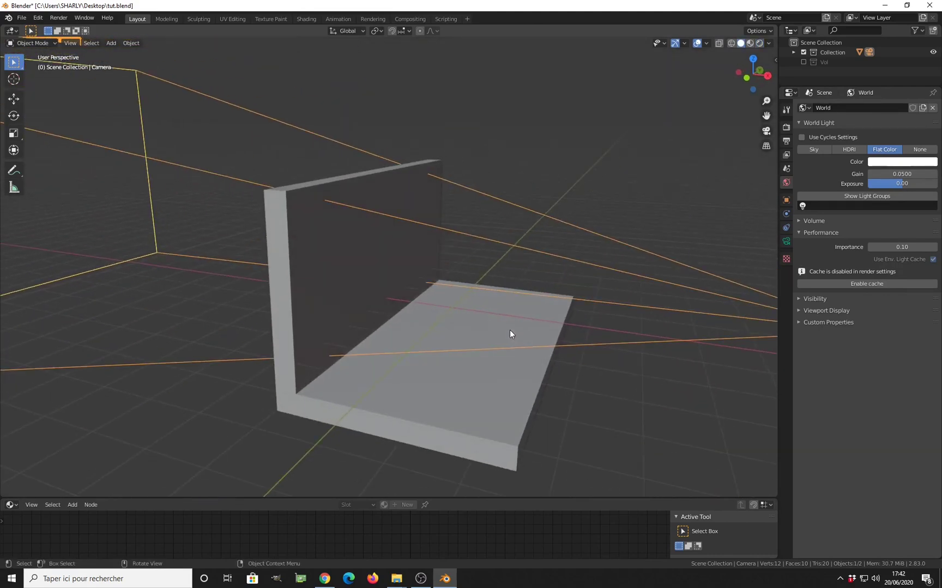
key(shift+a)
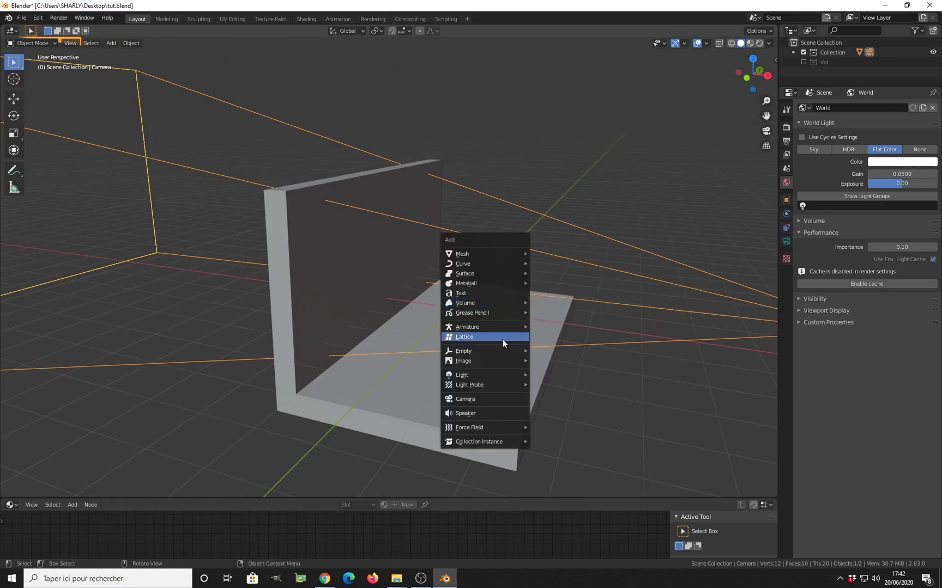
mouse_move(485, 374)
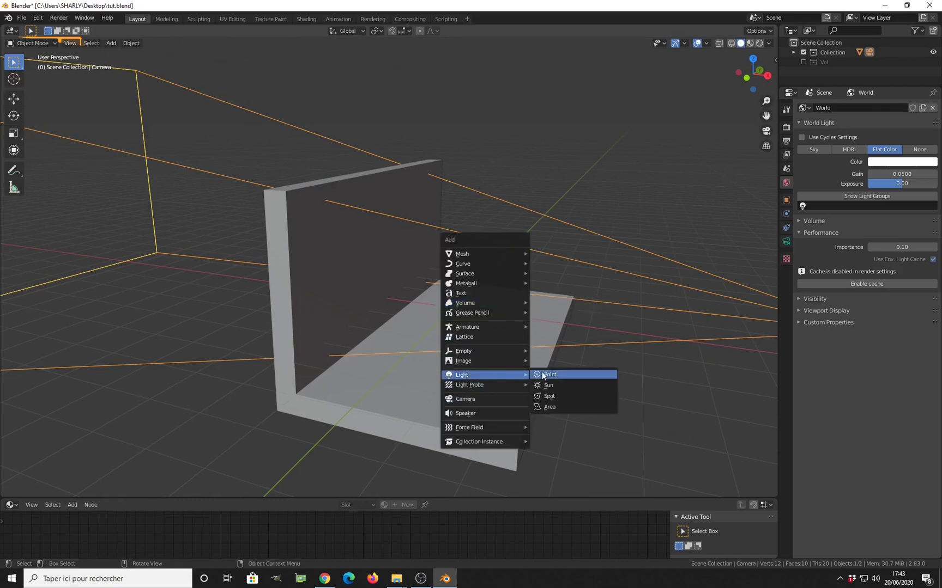
click(546, 399)
scroll(558, 373, down, 5)
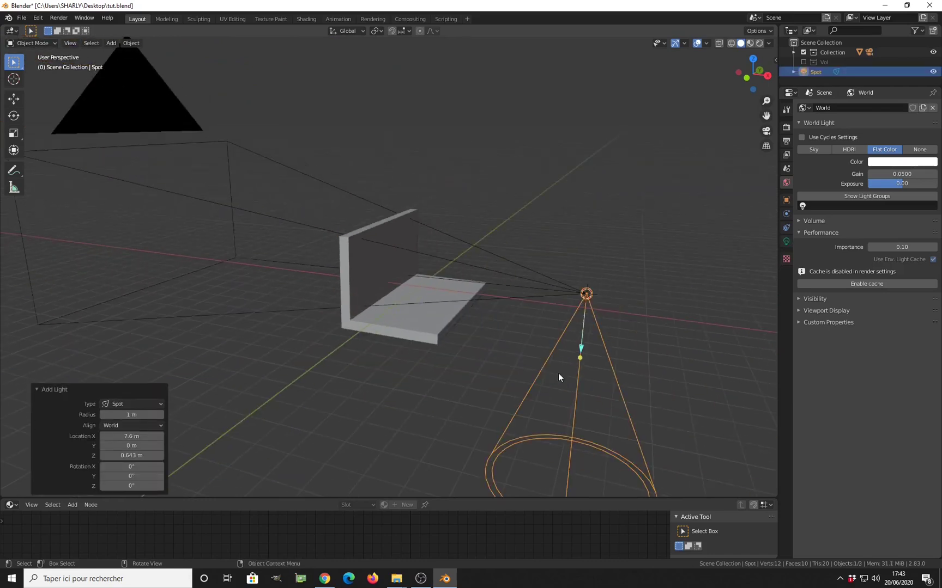
Rotate the spot light 90° about the global Y axis so it points at the backdrop's vertical wall.
middle_drag(613, 361, 610, 354)
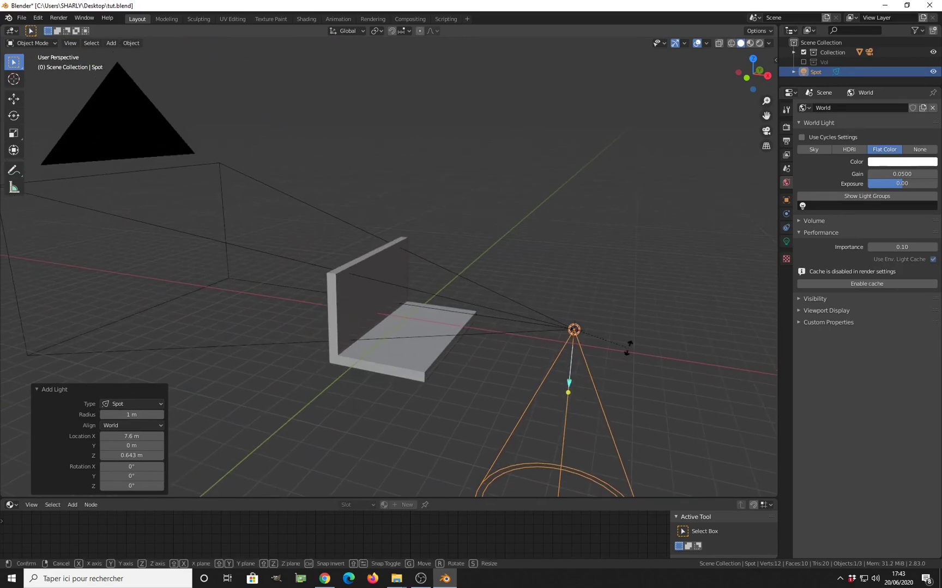
key(r)
key(x)
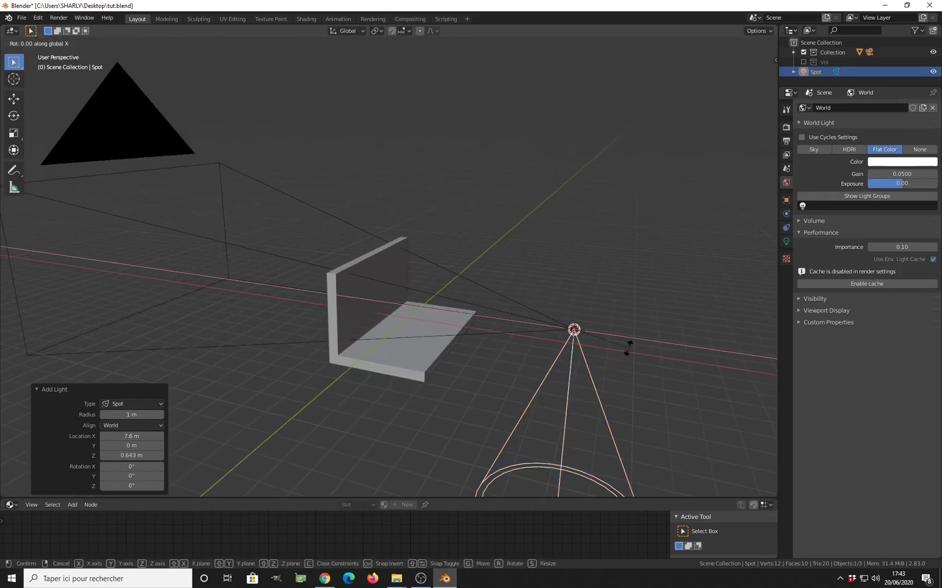
text(y90)
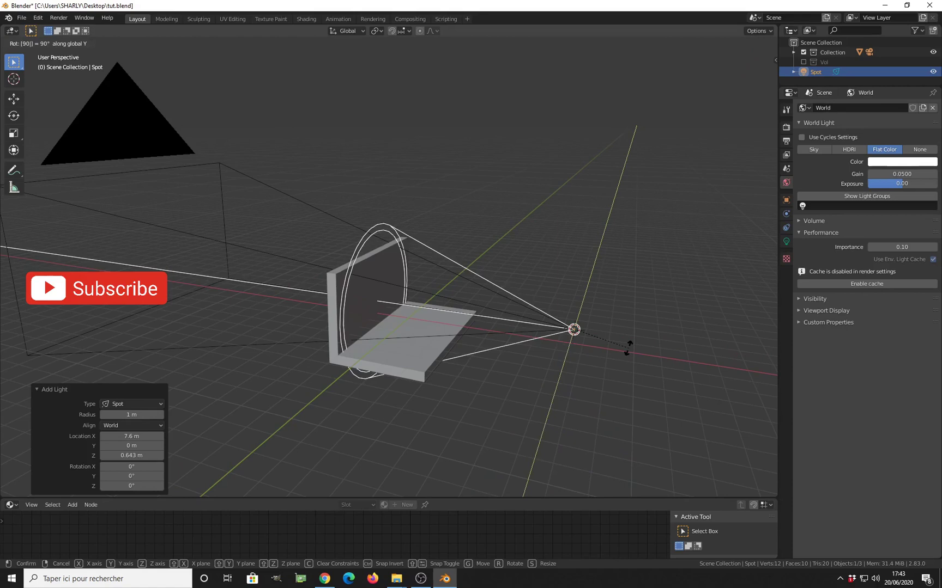
key(Return)
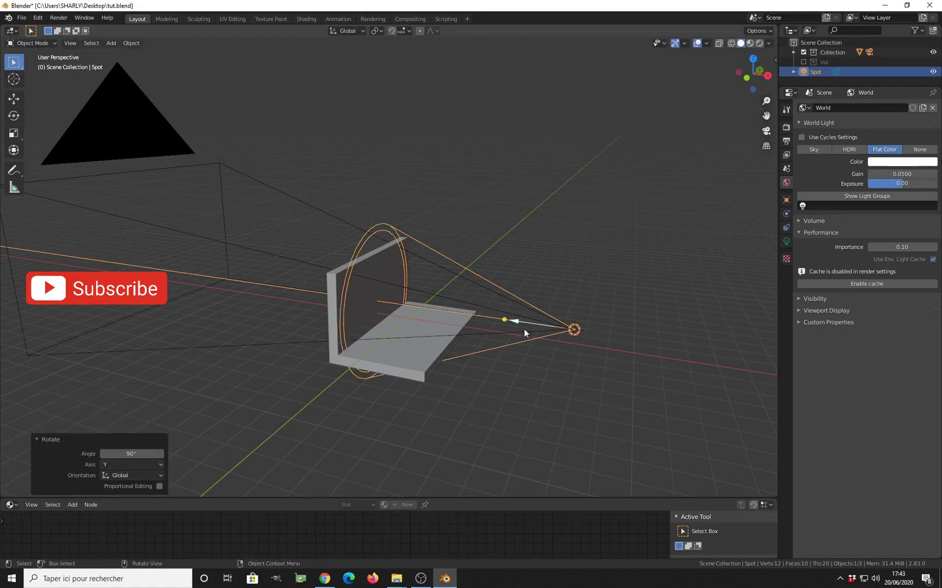
Show the viewport in rendered shading and set the spot light's gain to 800.
scroll(469, 326, up, 4)
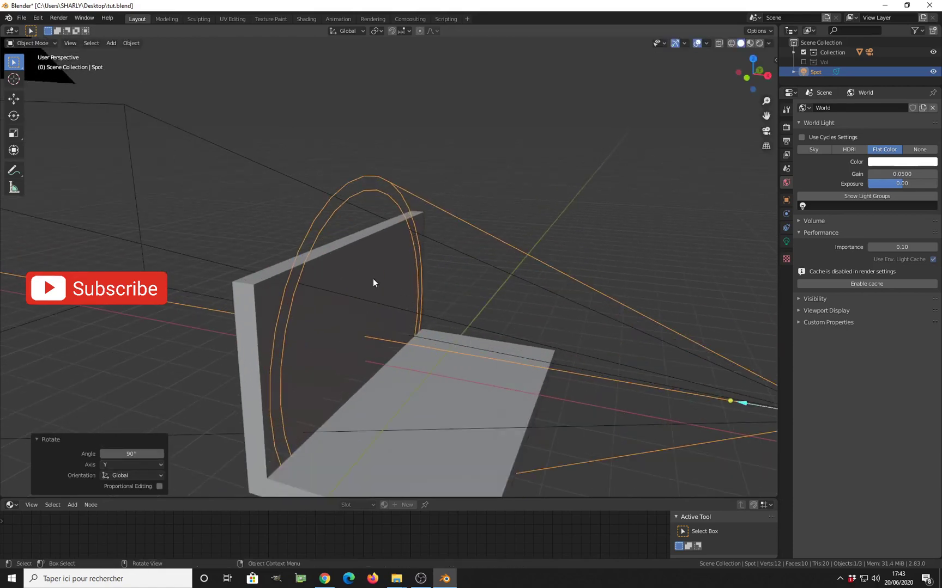
click(759, 43)
middle_drag(505, 280, 475, 294)
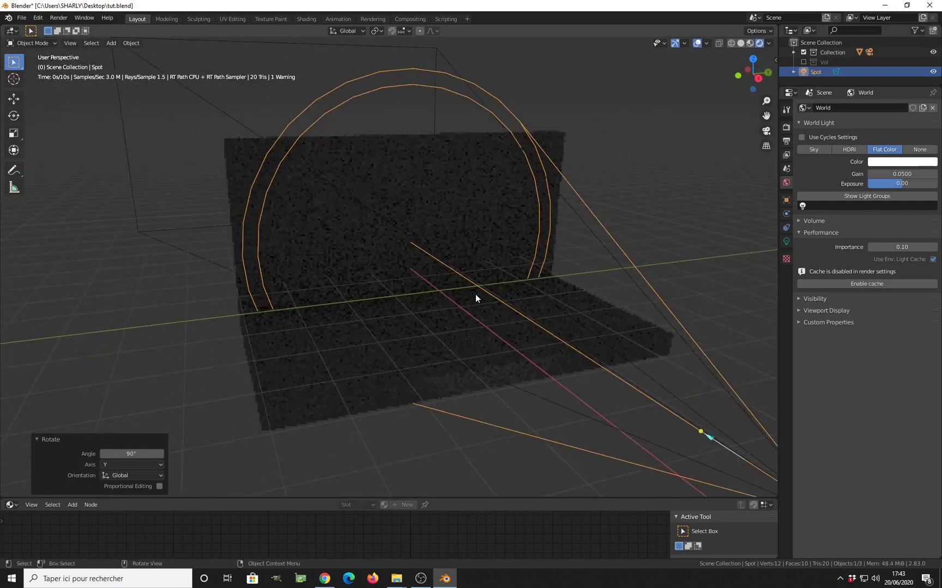
scroll(479, 292, up, 5)
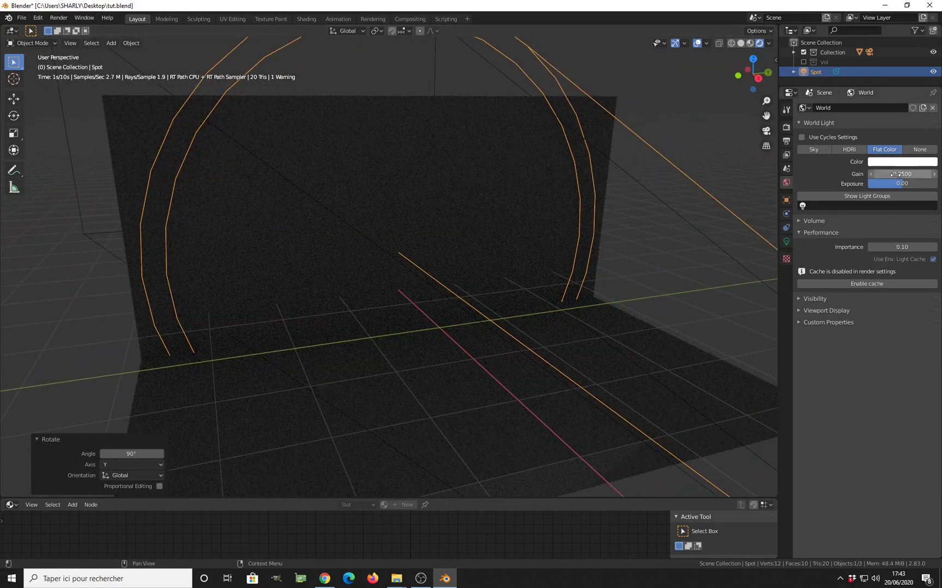
click(786, 242)
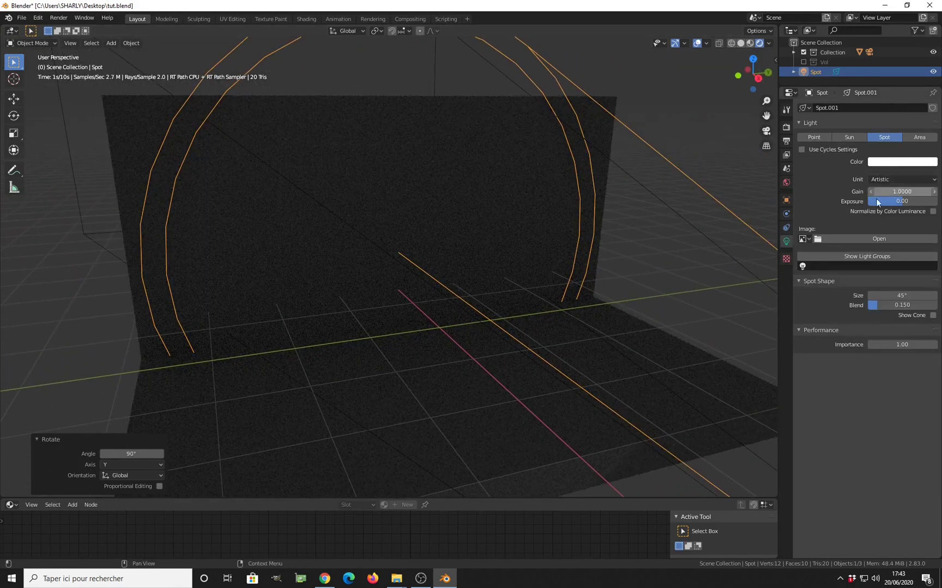
click(895, 192)
text(800)
key(Return)
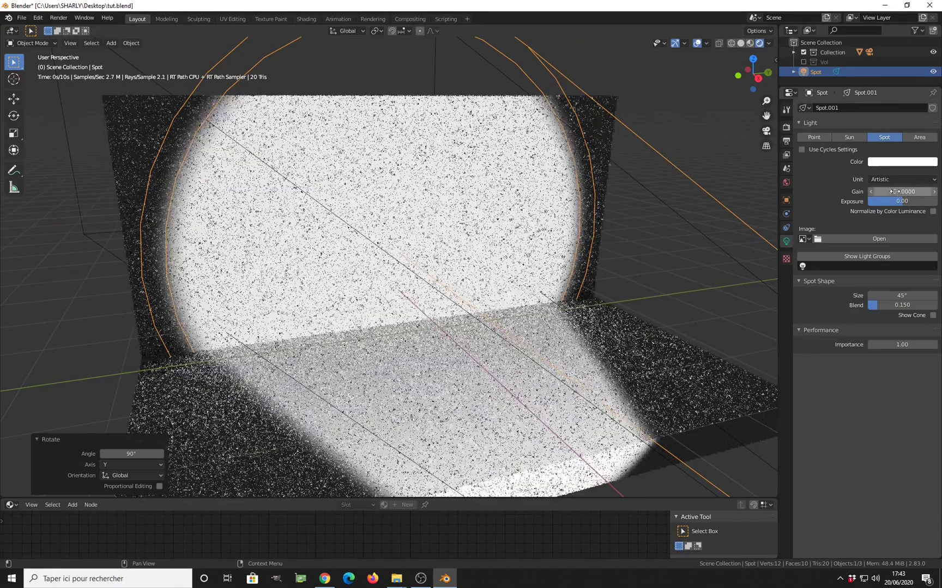
Move the spot light about 3.63 m along the global X axis towards the backdrop's wall.
middle_drag(467, 286, 617, 355)
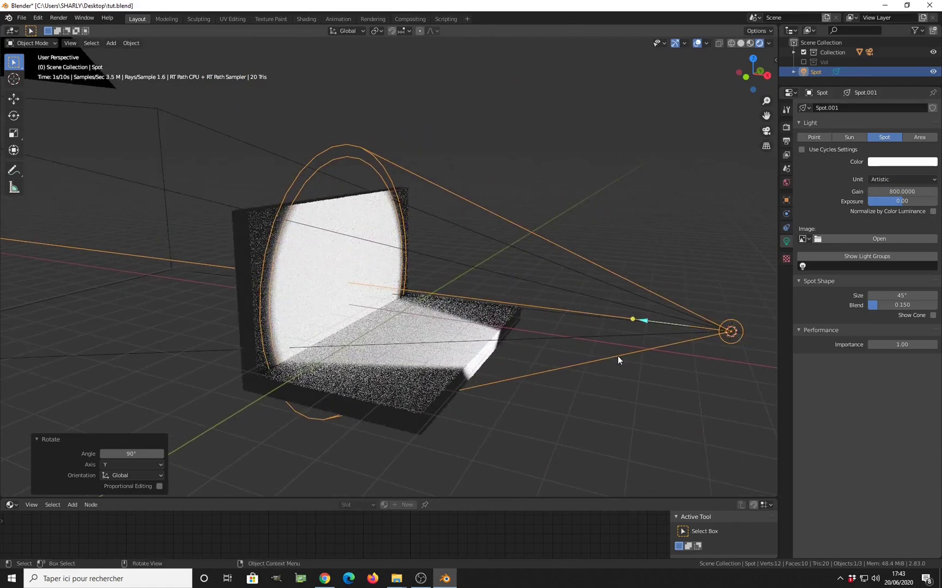
key(g)
key(y)
key(x)
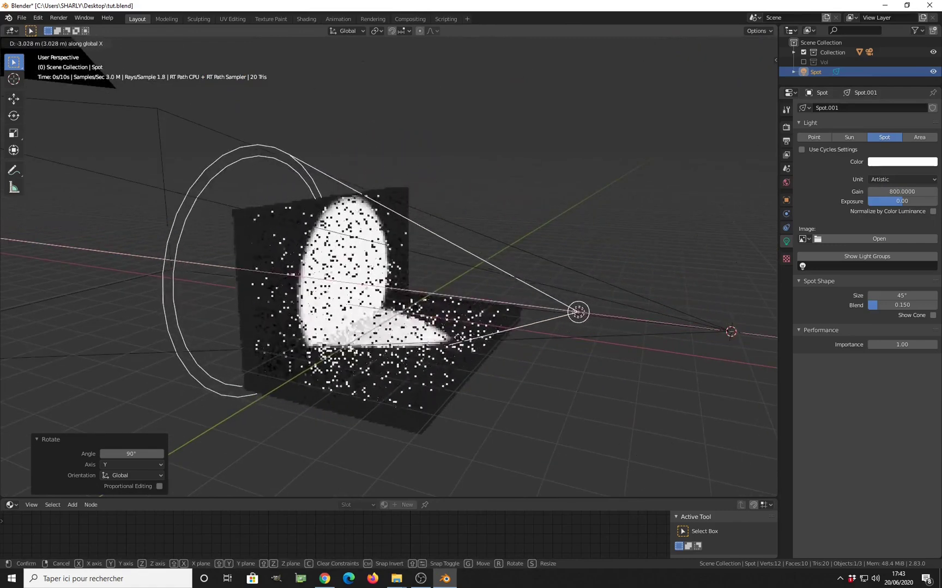
click(439, 336)
middle_drag(439, 337, 520, 379)
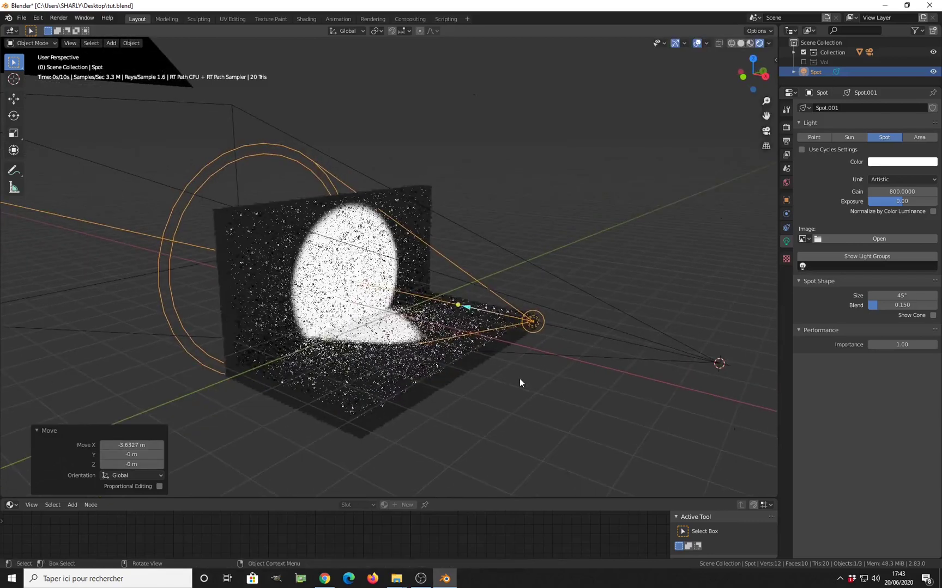
Return the viewport to solid shading and load projector.png as the spot light's image.
key(z)
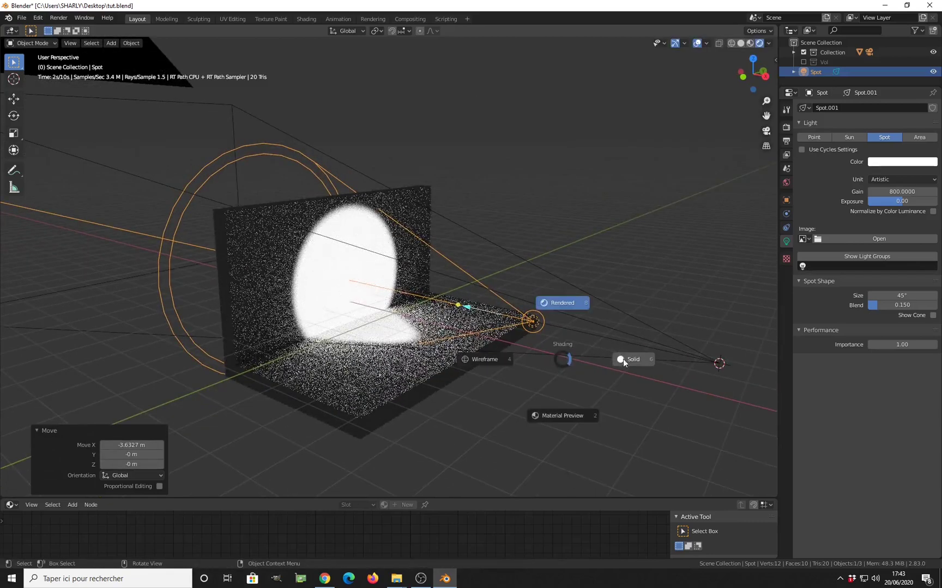
click(623, 359)
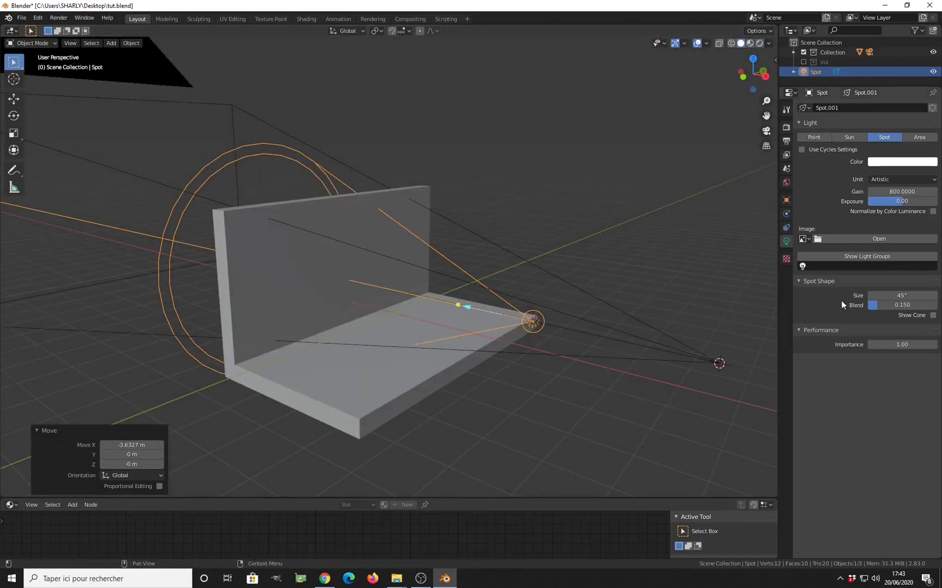
click(883, 240)
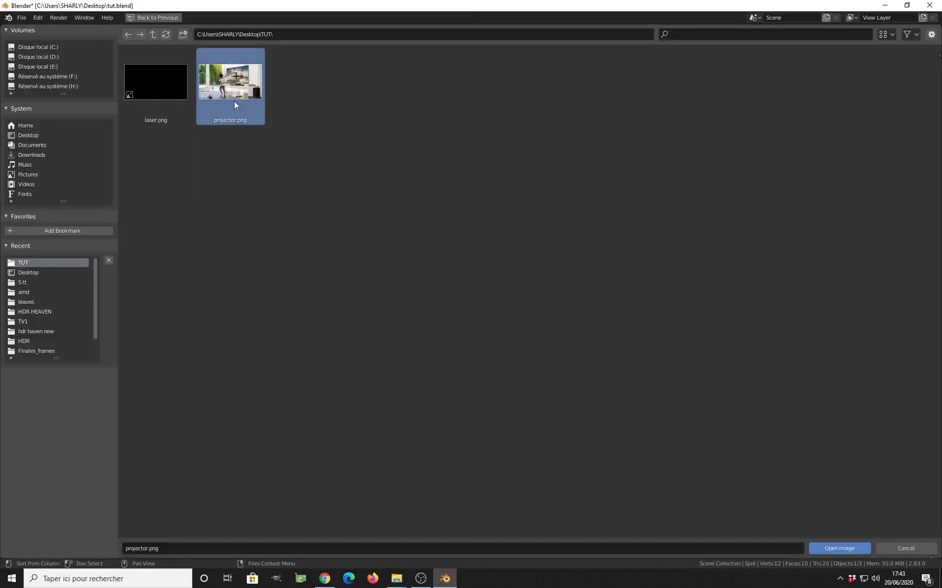
click(844, 549)
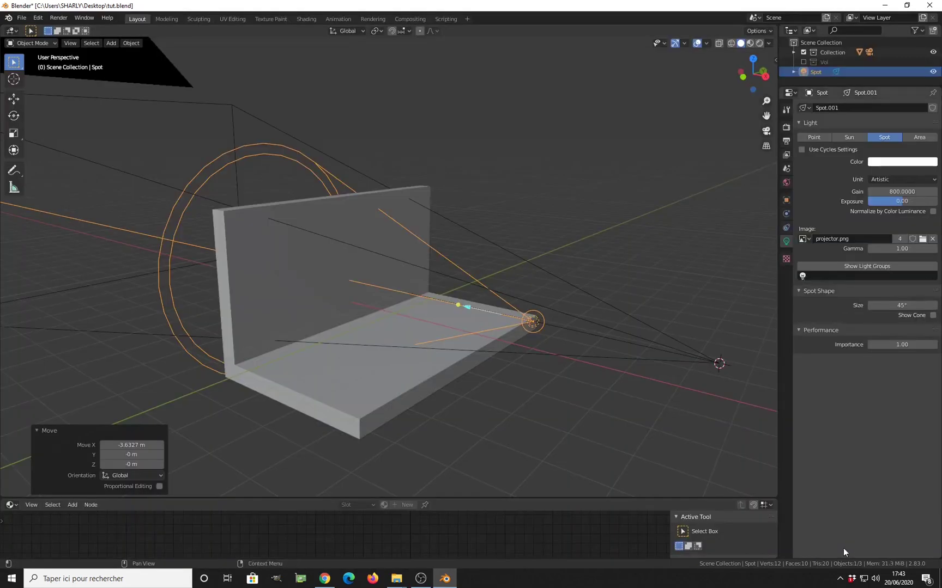
Show the projection in rendered shading and rotate the spot light -90° about the global X axis to turn the image upright.
click(759, 43)
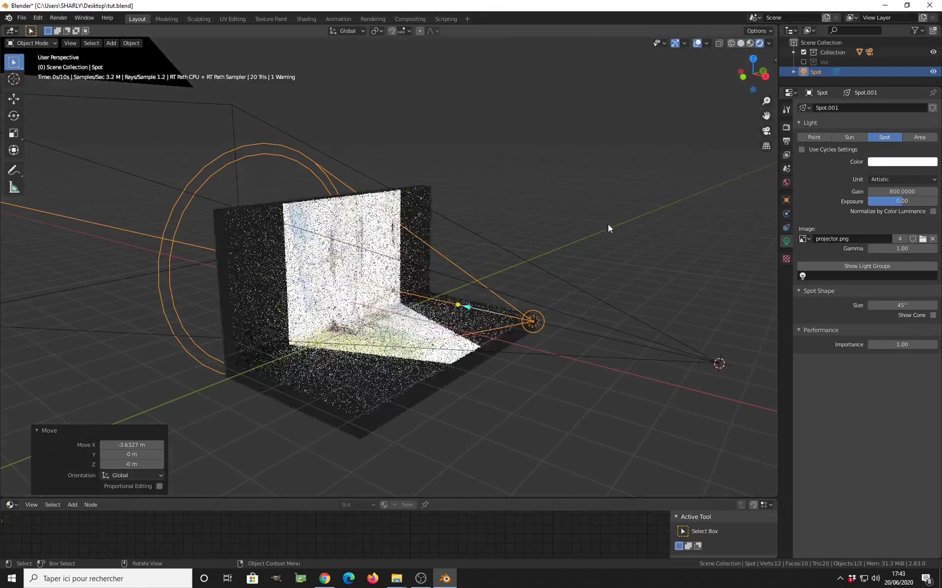
middle_drag(364, 278, 374, 318)
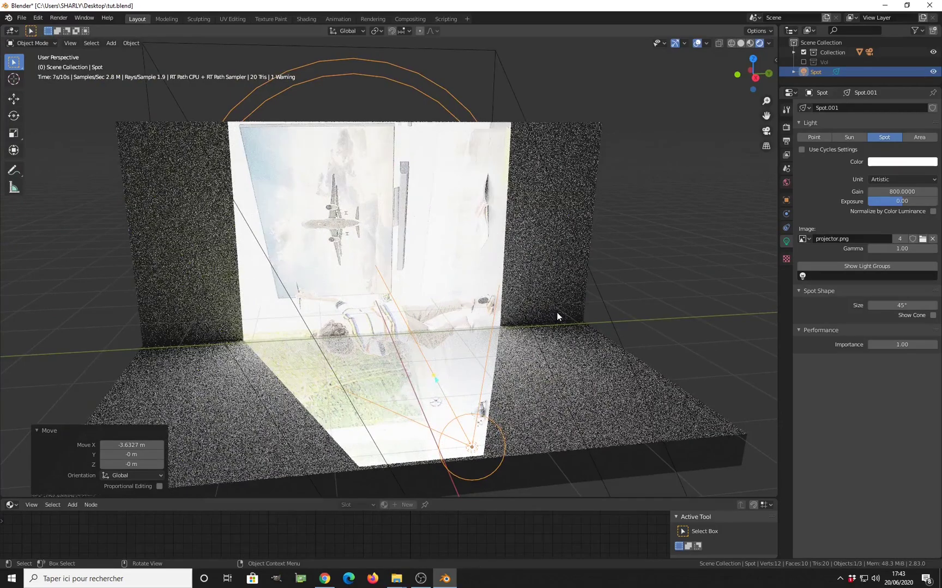
key(r)
key(x)
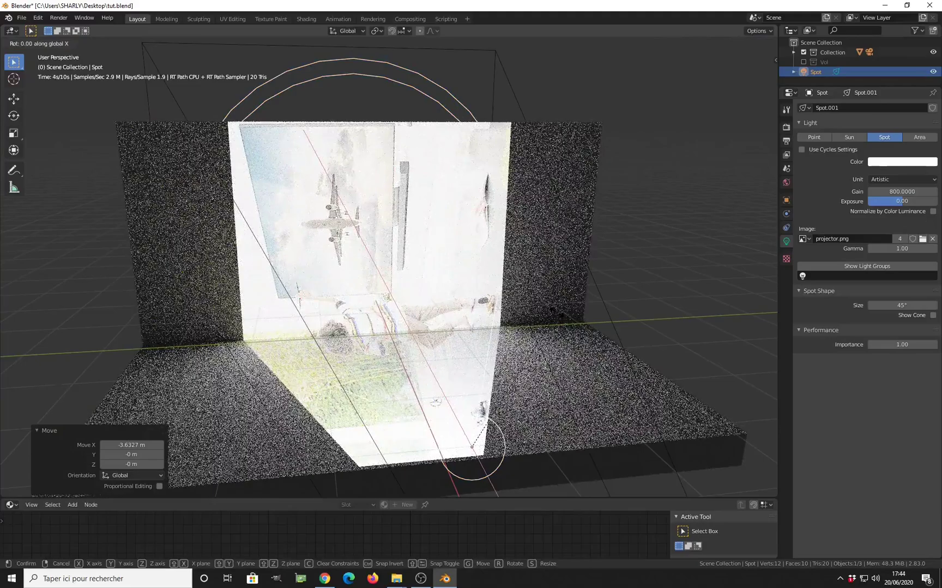
text(-90)
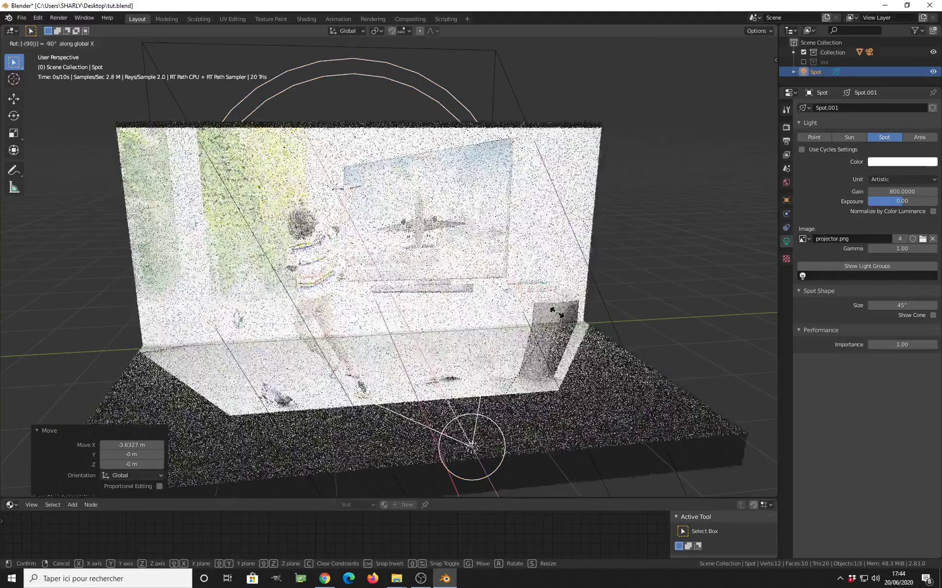
key(Return)
Raise the spot light about 0.54 m along the Z axis and narrow its spot size to 32.2° to fit the image on the wall.
middle_drag(555, 312, 426, 243)
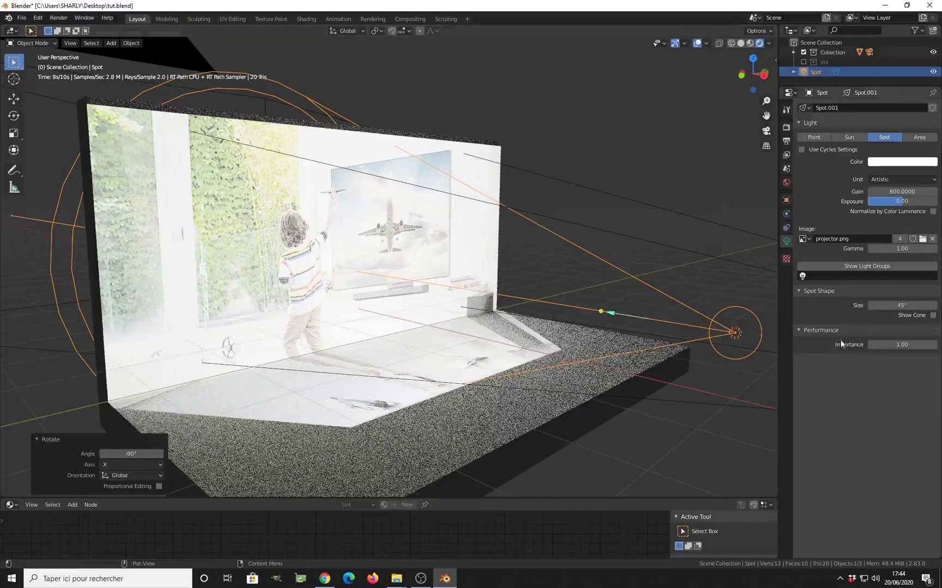
drag(901, 306, 872, 306)
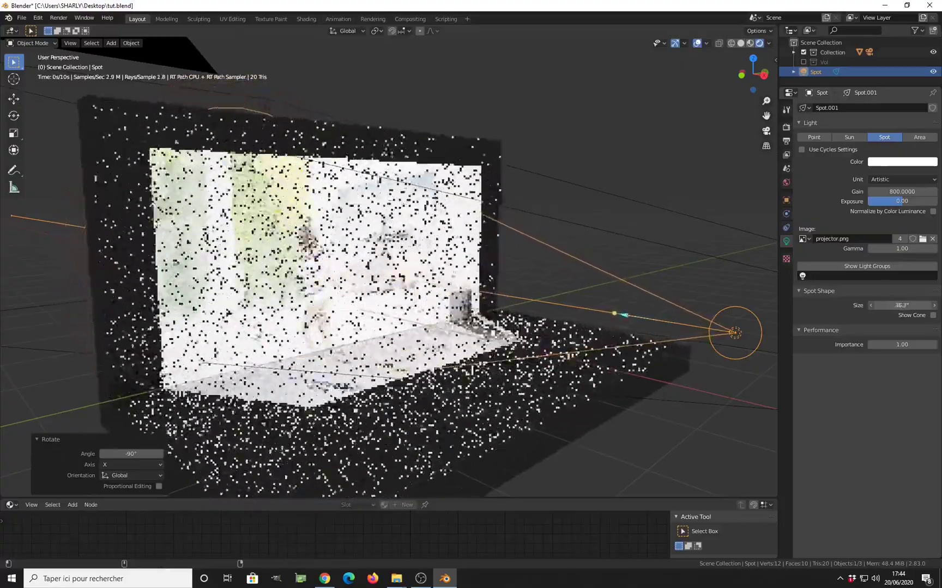
key(g)
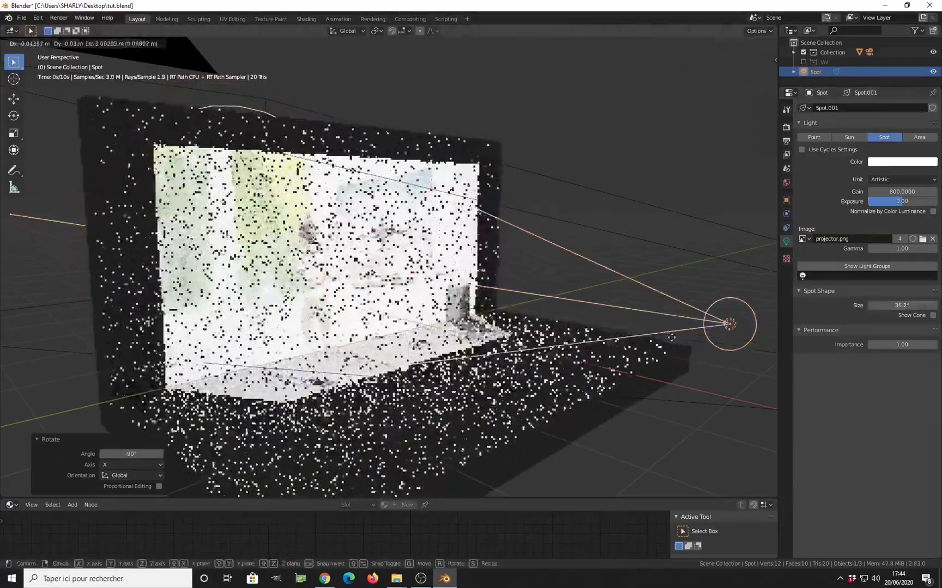
key(z)
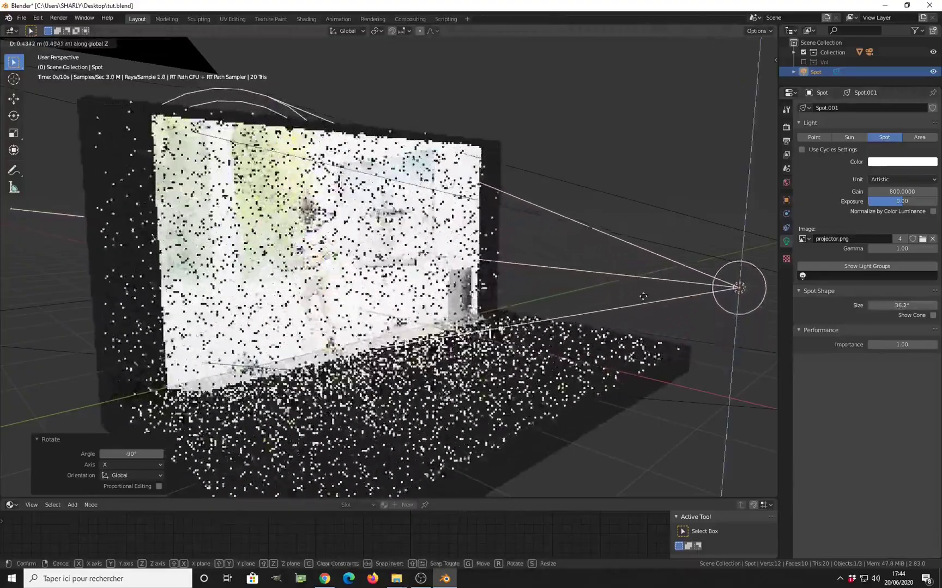
click(630, 267)
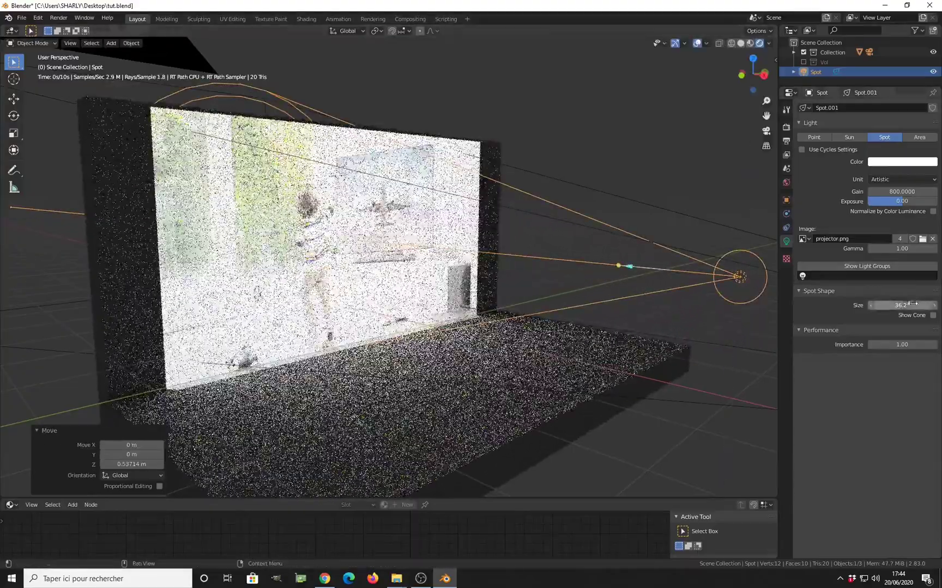
drag(909, 306, 861, 306)
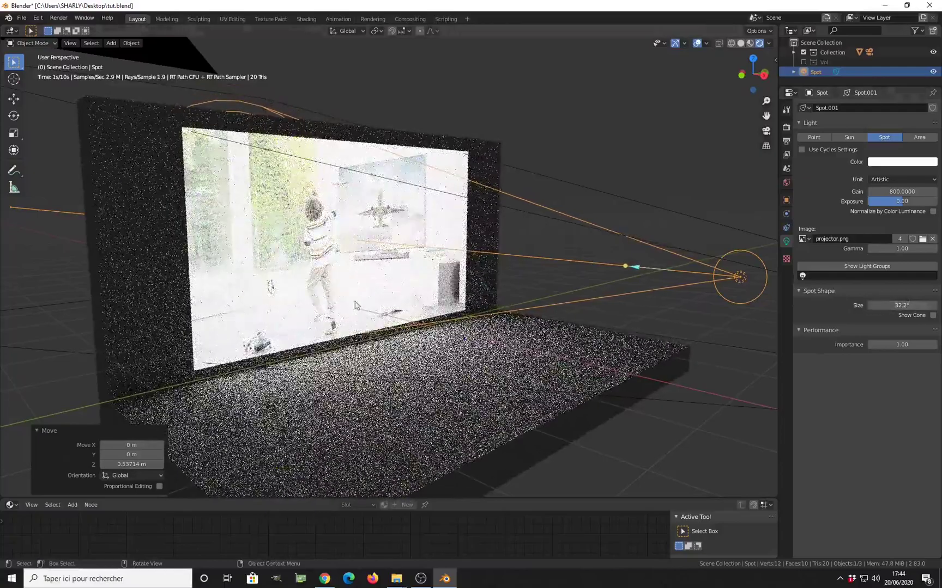
Try a much lower gain of 8 on the spot light to reduce the overexposed projection.
scroll(337, 309, up, 5)
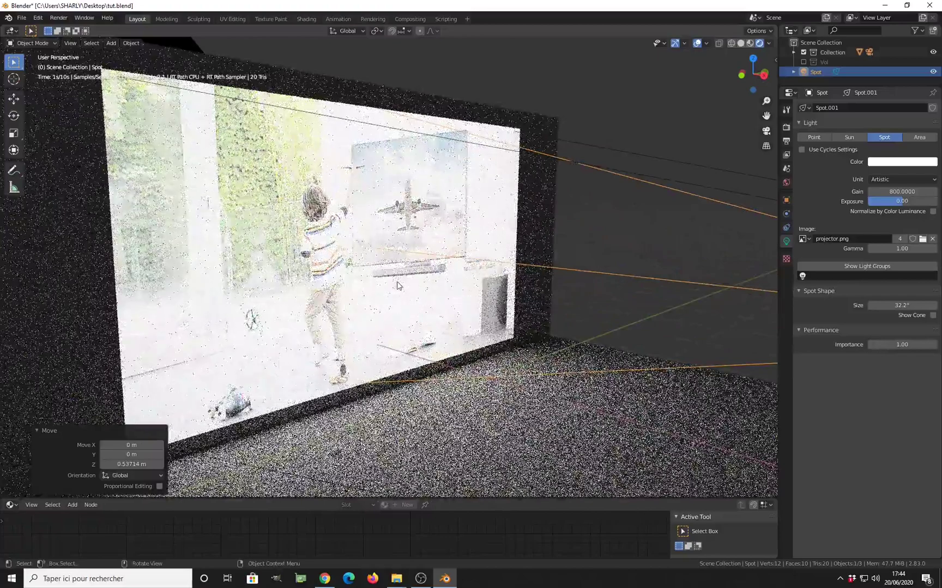
double_click(897, 192)
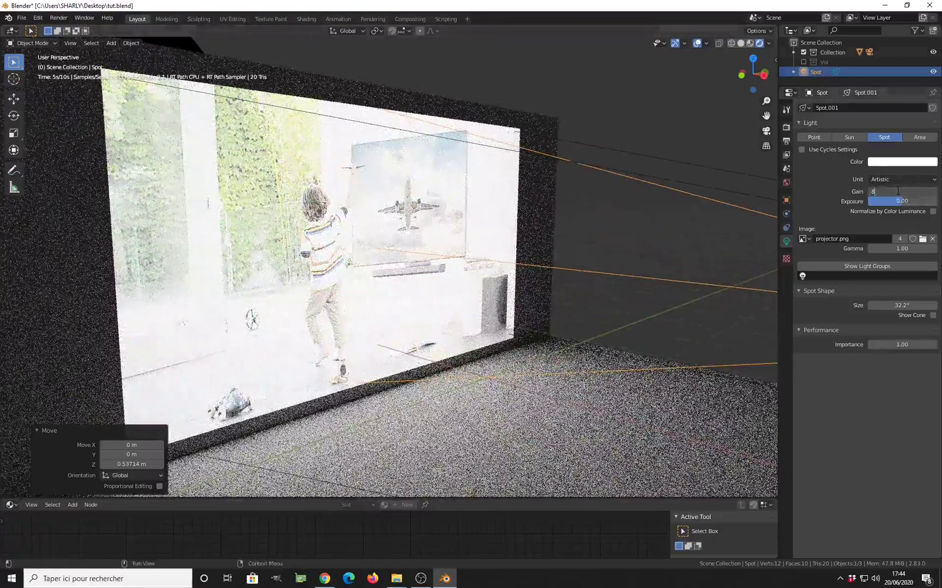
text(8)
key(Return)
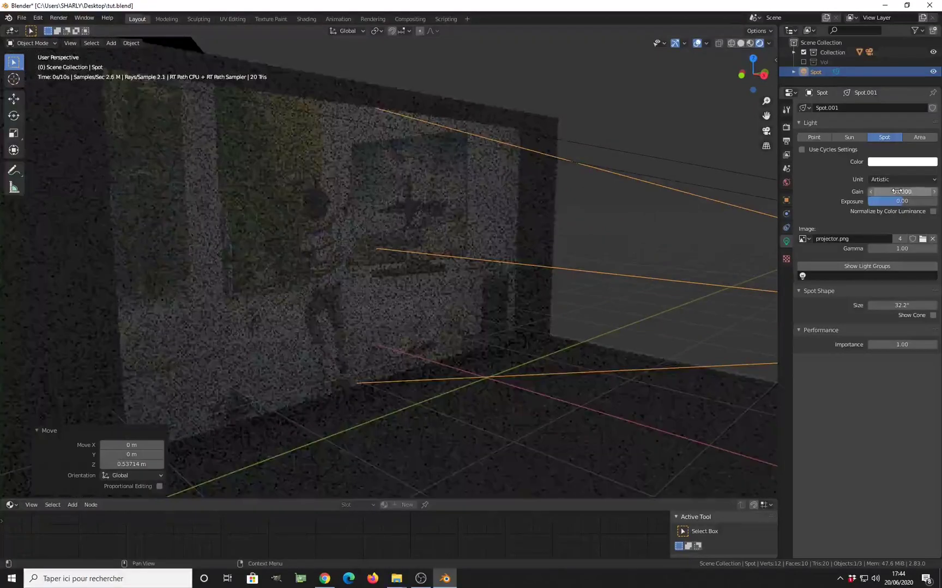
middle_drag(646, 259, 617, 261)
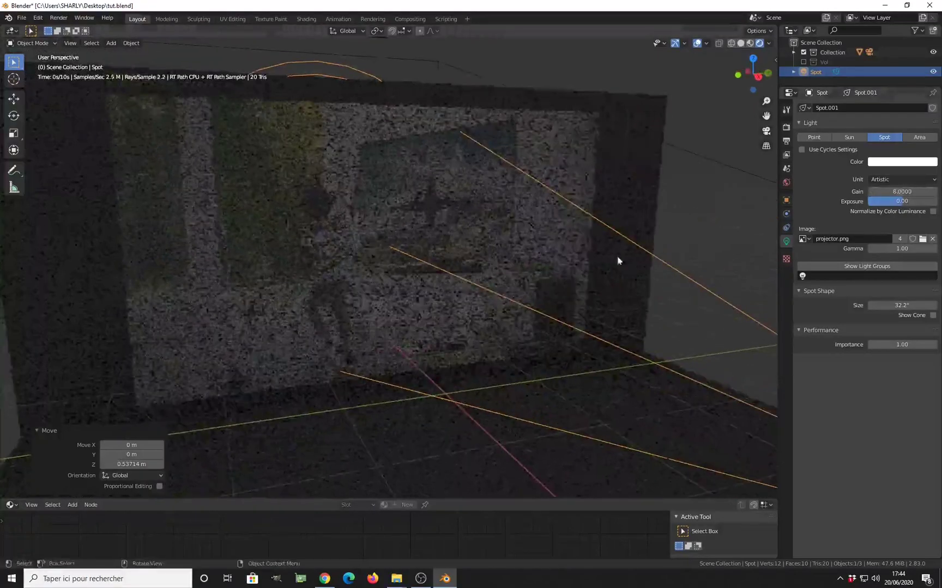
Set the spot light's gain to 80.
double_click(897, 192)
text(80)
key(Return)
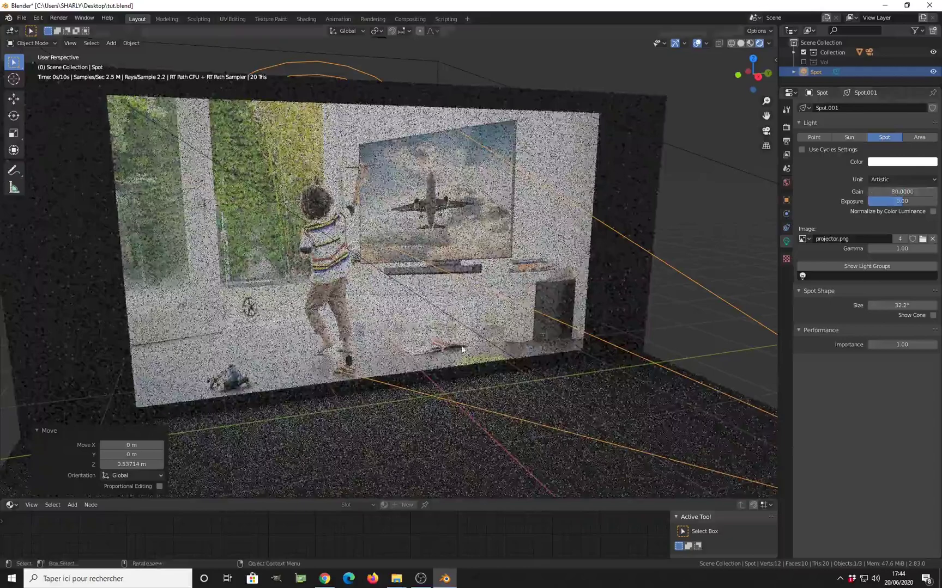
Set the gamma of the spot light's projected image to 2.2.
middle_drag(465, 338, 468, 338)
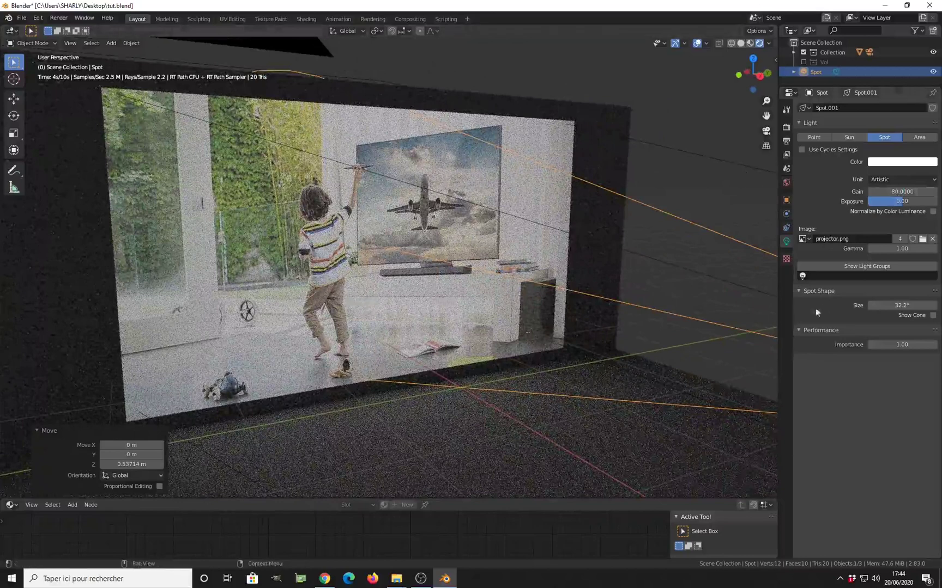
click(900, 250)
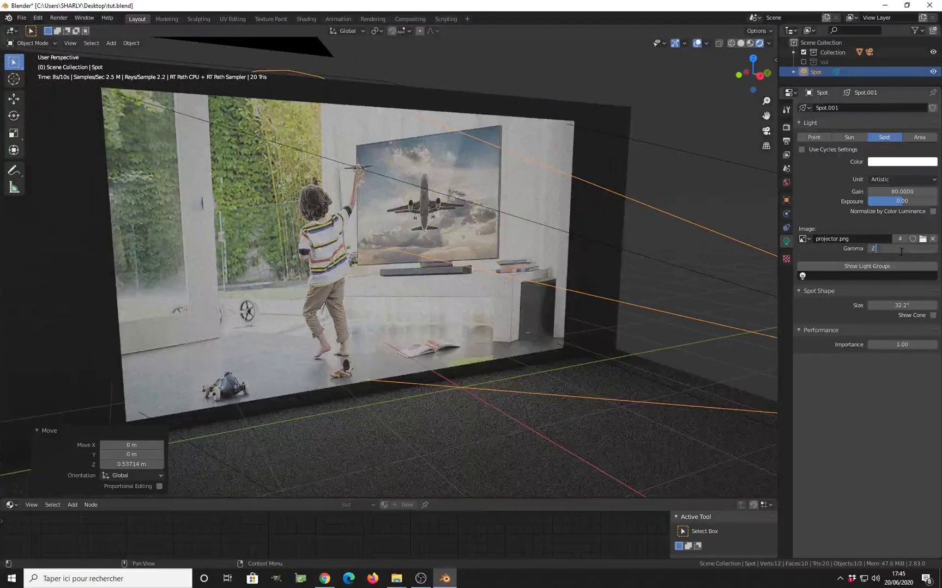
text(2.2)
key(Return)
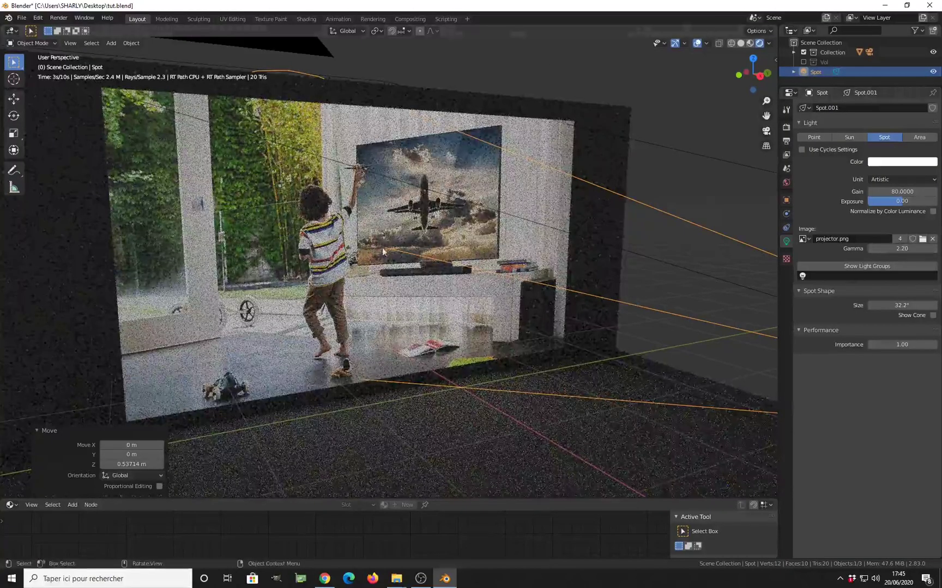
middle_drag(383, 251, 429, 250)
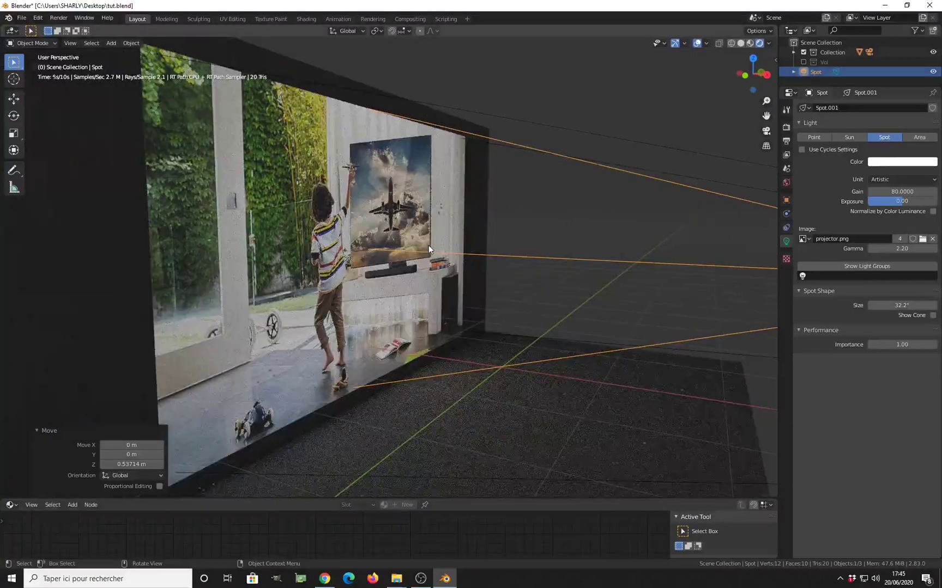
Switch the viewport to solid shading and add a cube mesh to the scene.
scroll(428, 245, down, 5)
key(z)
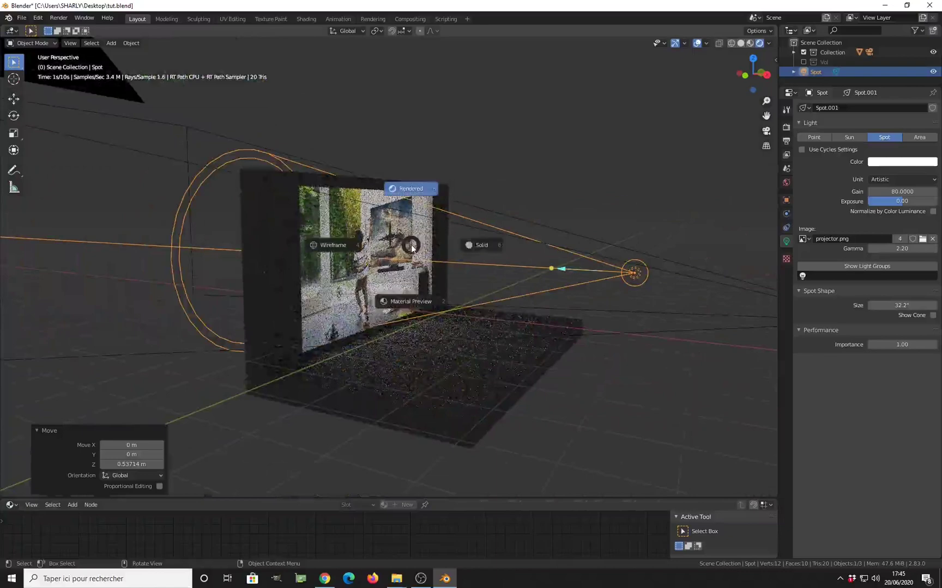
click(479, 244)
middle_drag(479, 247, 458, 272)
key(shift+a)
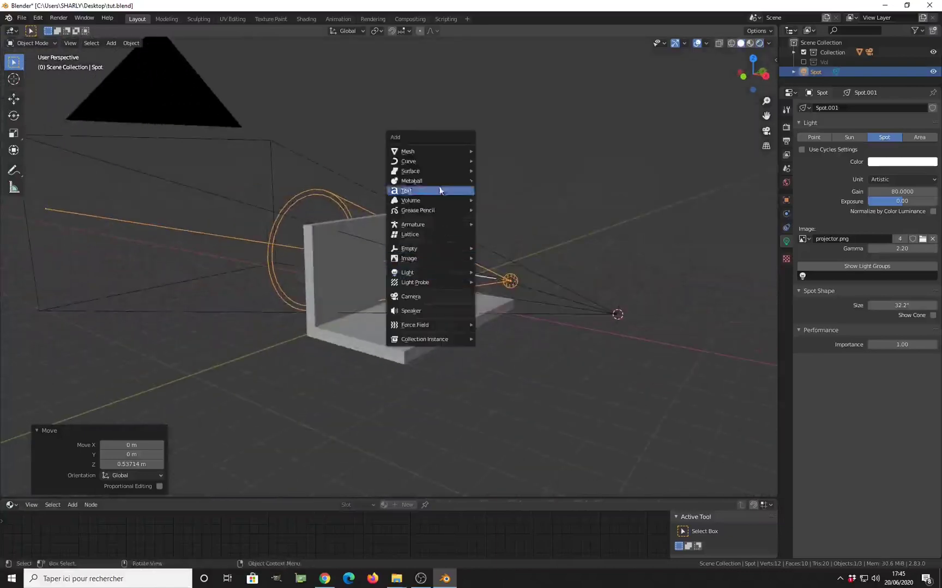
mouse_move(436, 152)
click(493, 161)
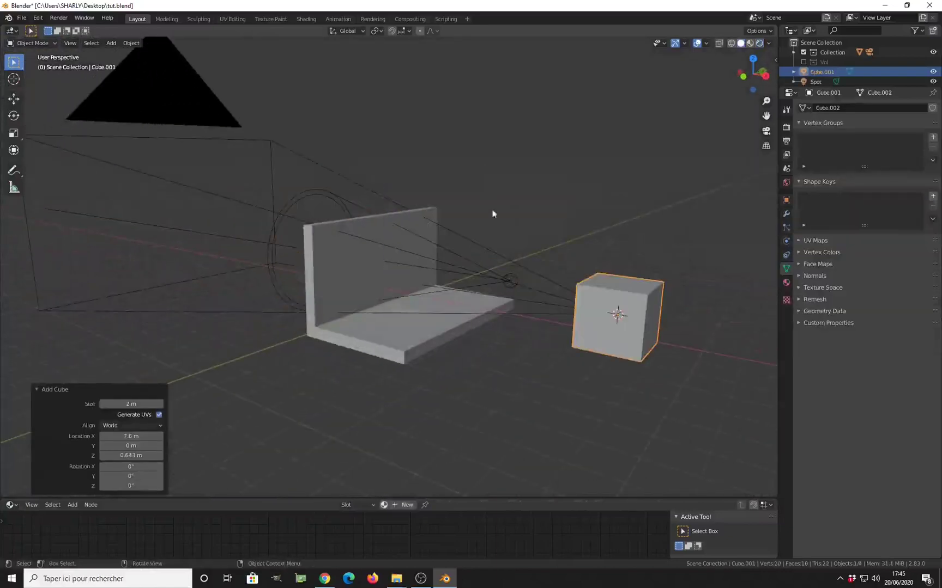
In a wireframe top view, move the cube about -7.25 m in X and 0.08 m in Y, and scale it about 4.41 times to enclose the set.
key(KP_7)
key(z)
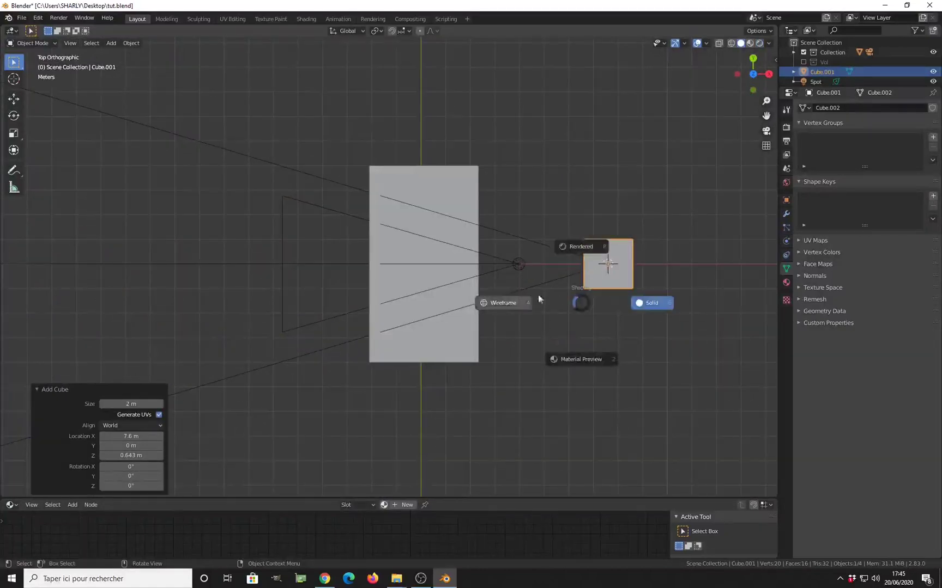
click(506, 301)
key(g)
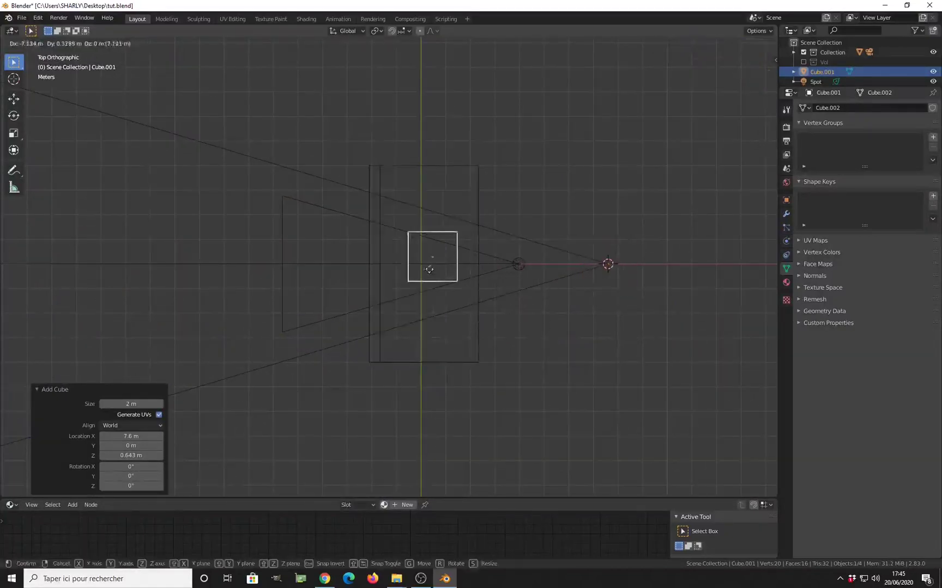
click(433, 282)
key(s)
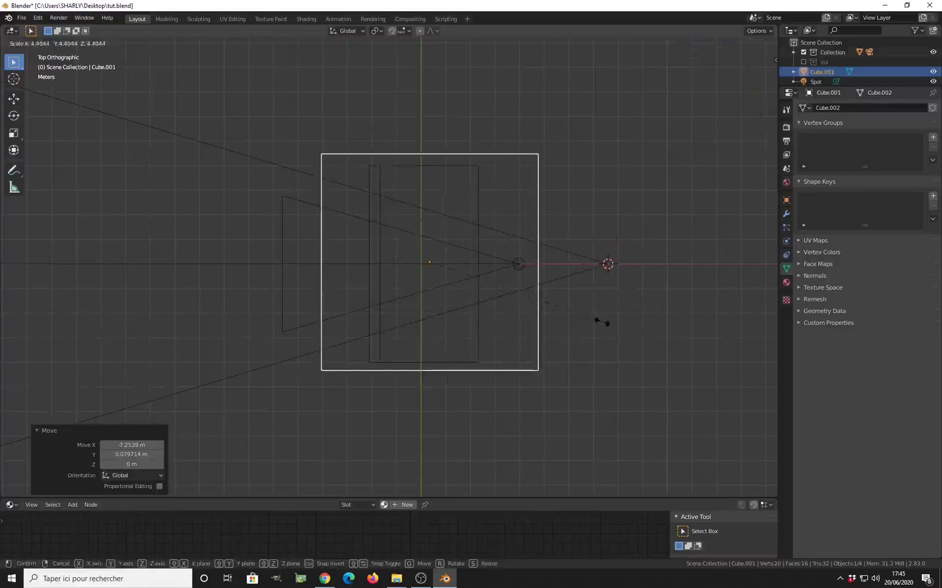
click(600, 321)
middle_drag(599, 321, 515, 306)
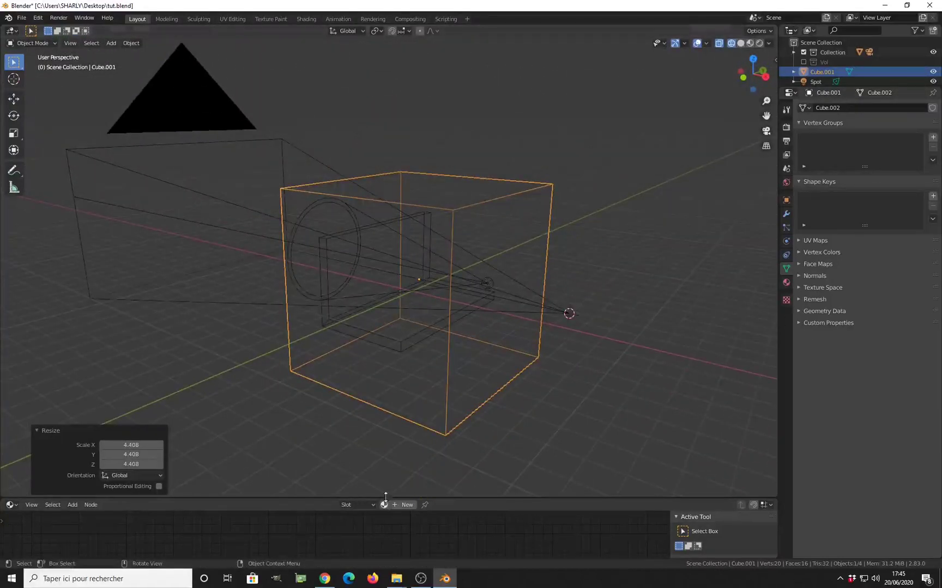
Enlarge the node editor, create a material for the cube and replace its Matte node with the Null (Transparent) preset.
drag(384, 498, 383, 375)
click(786, 283)
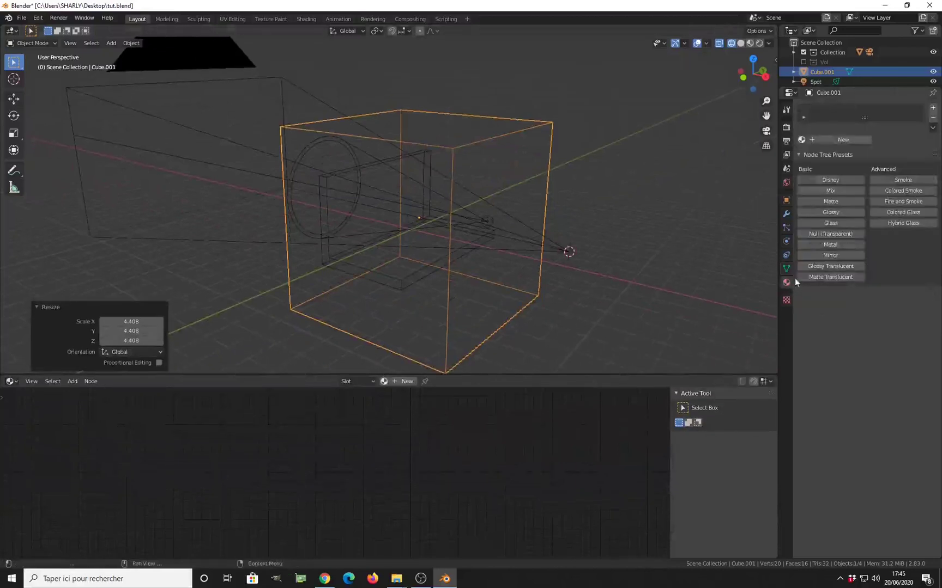
click(843, 140)
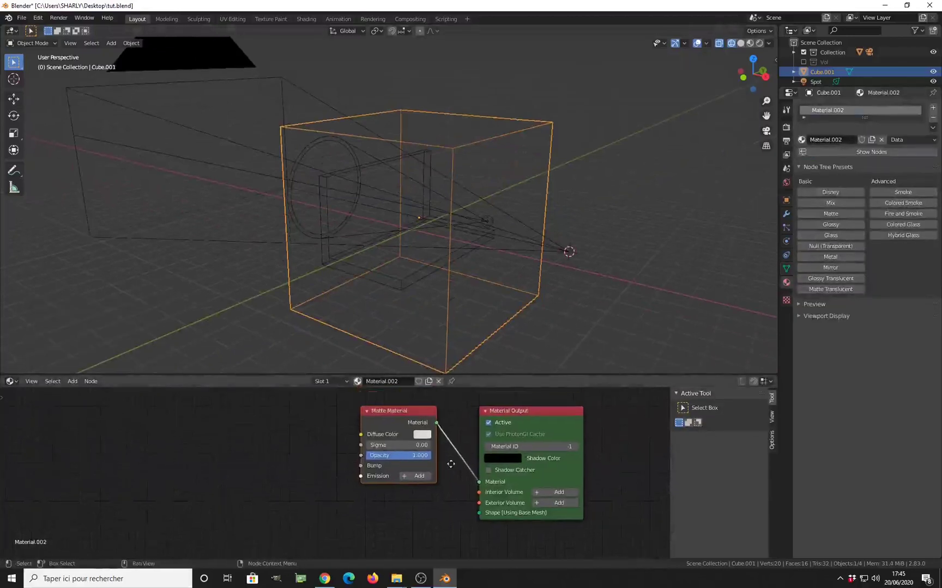
key(x)
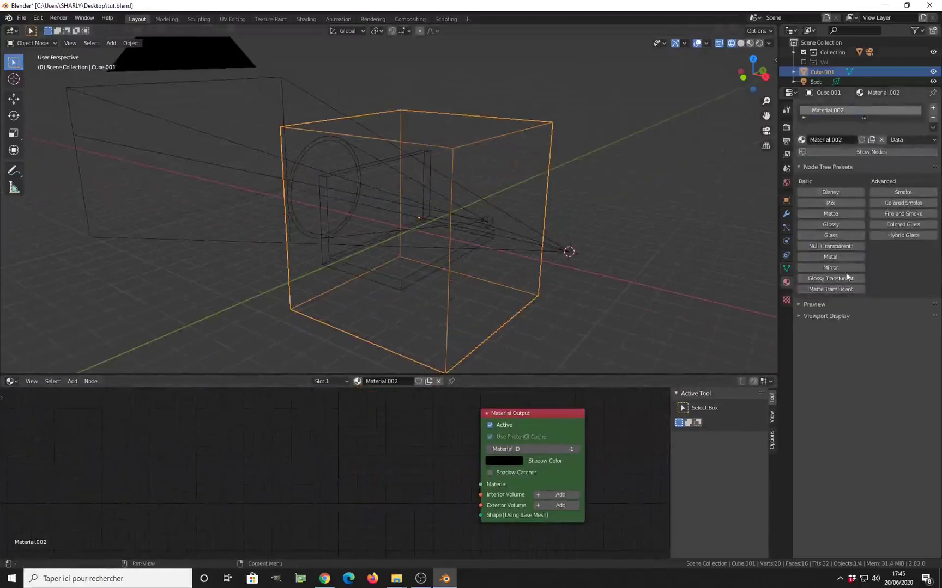
click(829, 246)
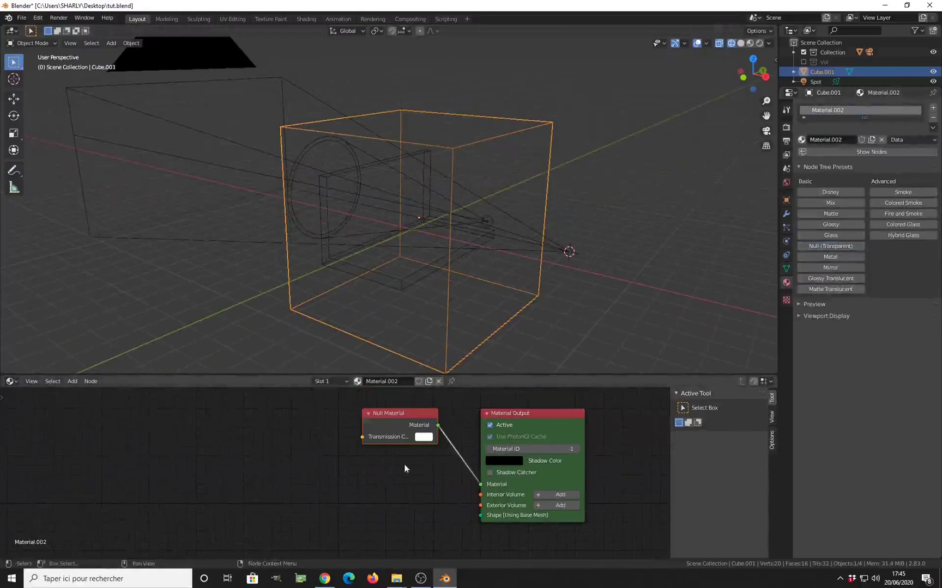
Add a Homogeneous Volume node and connect it to the Interior Volume input of the cube's material output.
key(Home)
key(shift+a)
mouse_move(387, 447)
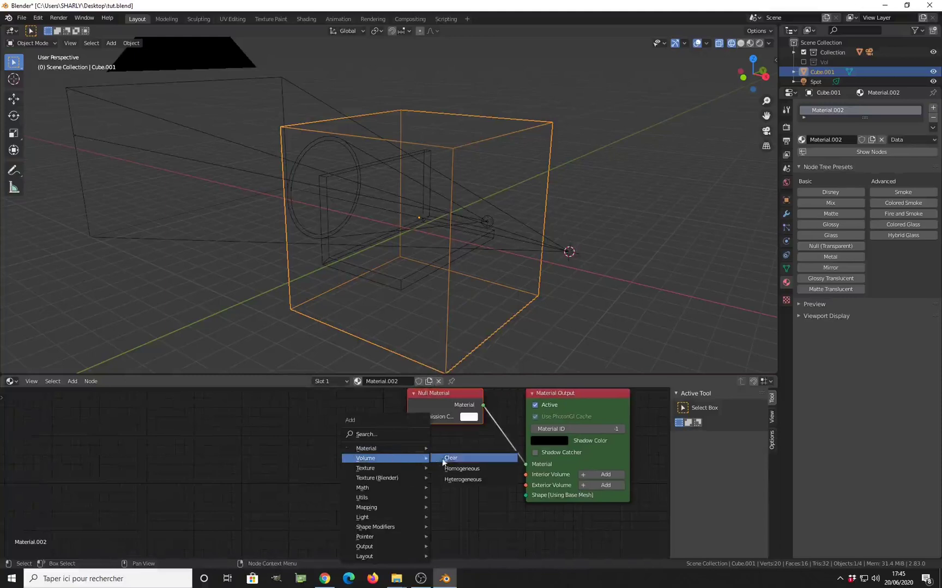
click(454, 468)
click(410, 470)
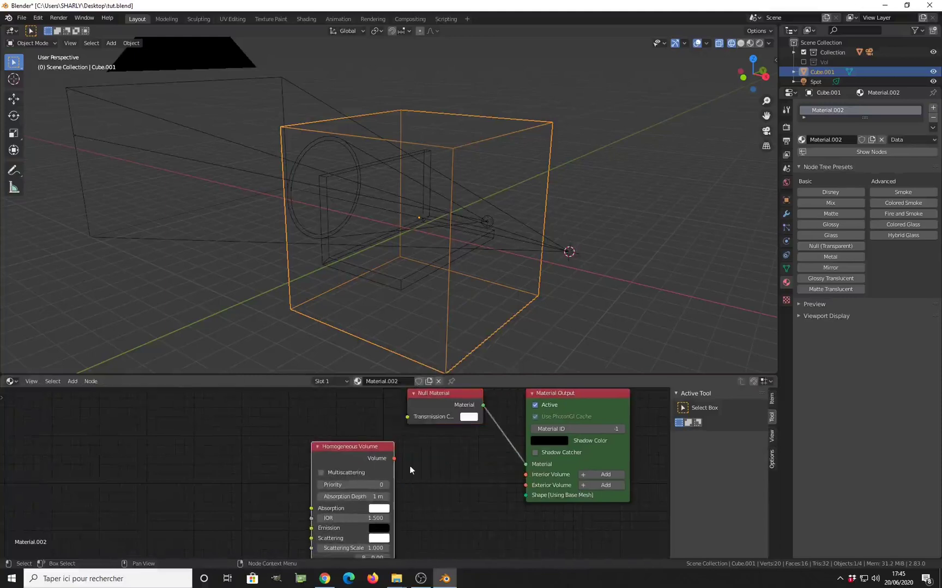
drag(397, 458, 526, 475)
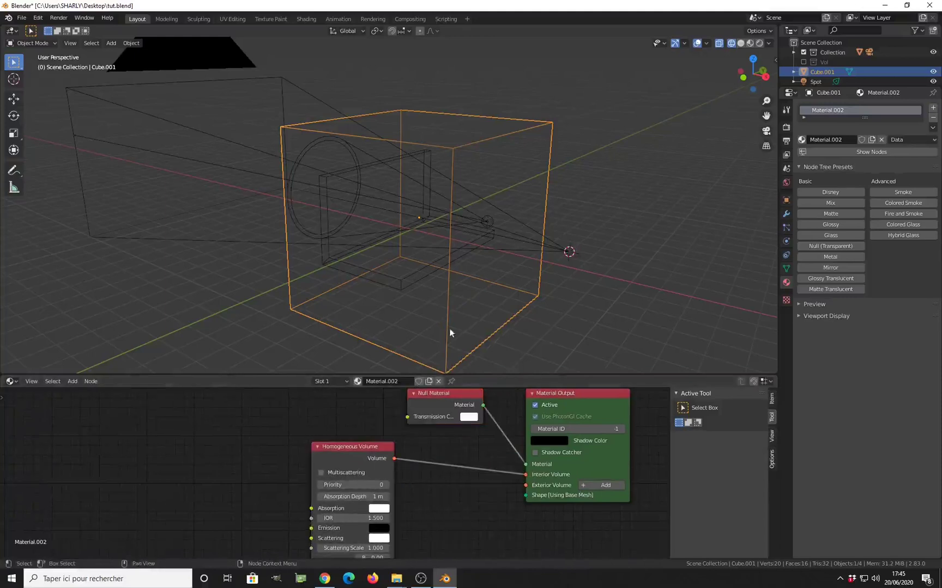
middle_drag(442, 234, 463, 231)
middle_drag(401, 475, 438, 437)
Show the scene in rendered shading and set the Homogeneous Volume's scattering scale to 0.01.
click(759, 42)
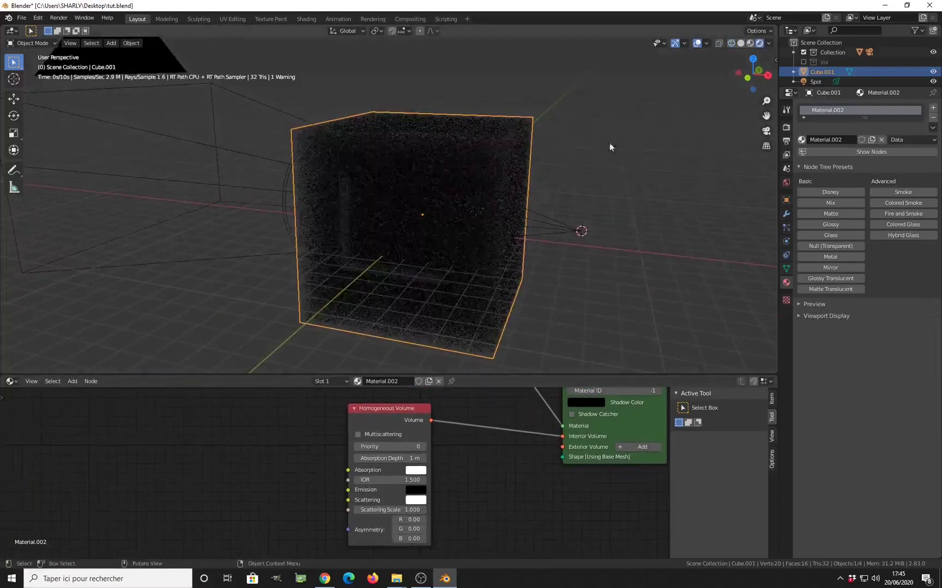
scroll(471, 211, up, 5)
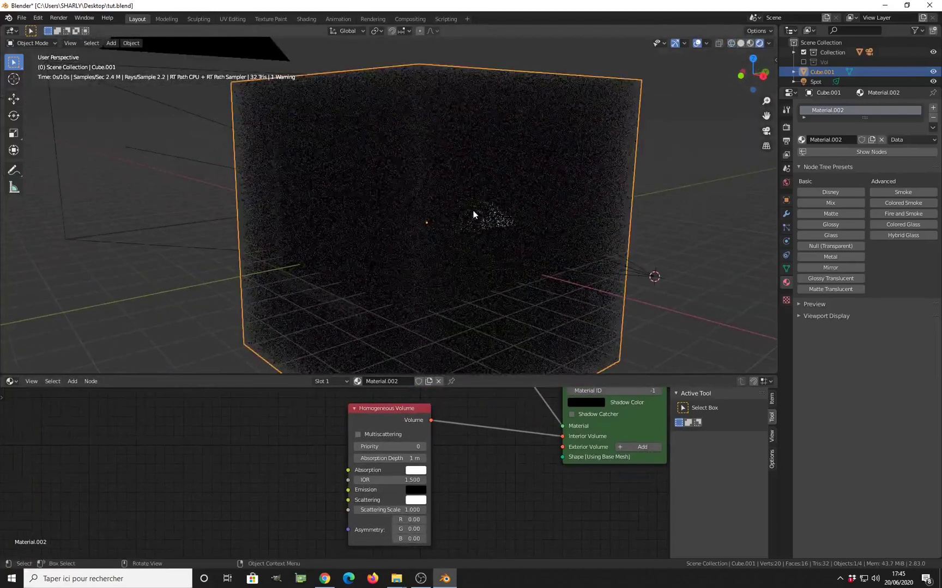
middle_drag(490, 223, 507, 229)
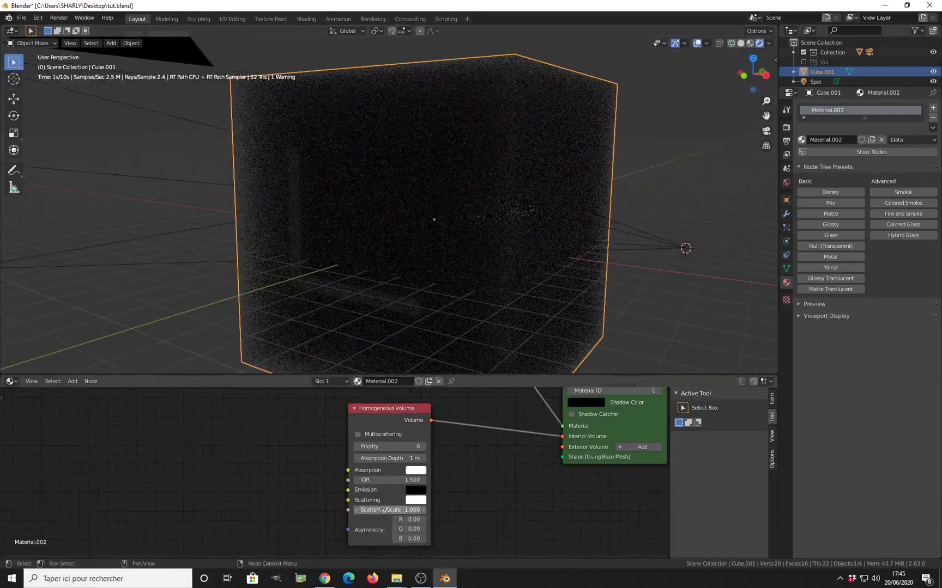
click(387, 510)
key(BackSpace)
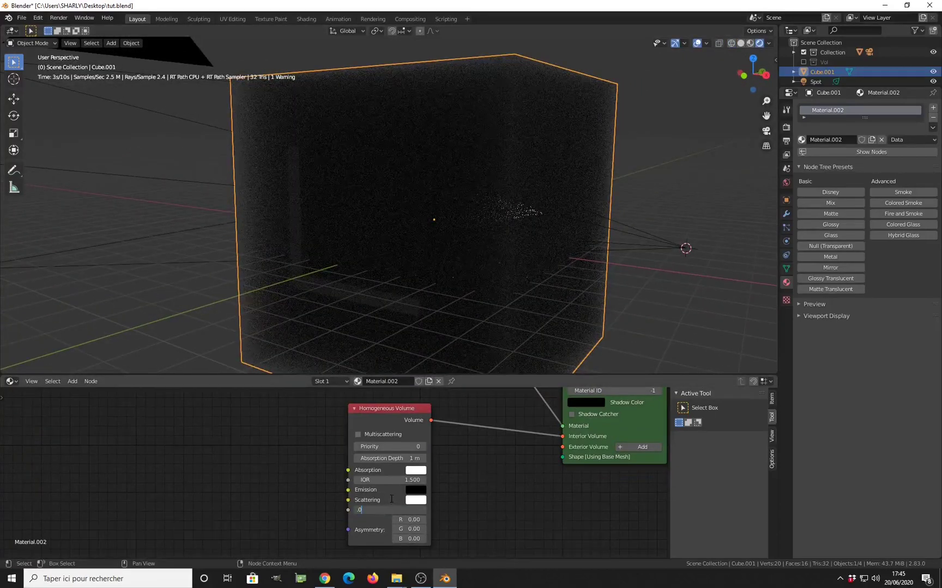
text(.01)
key(Return)
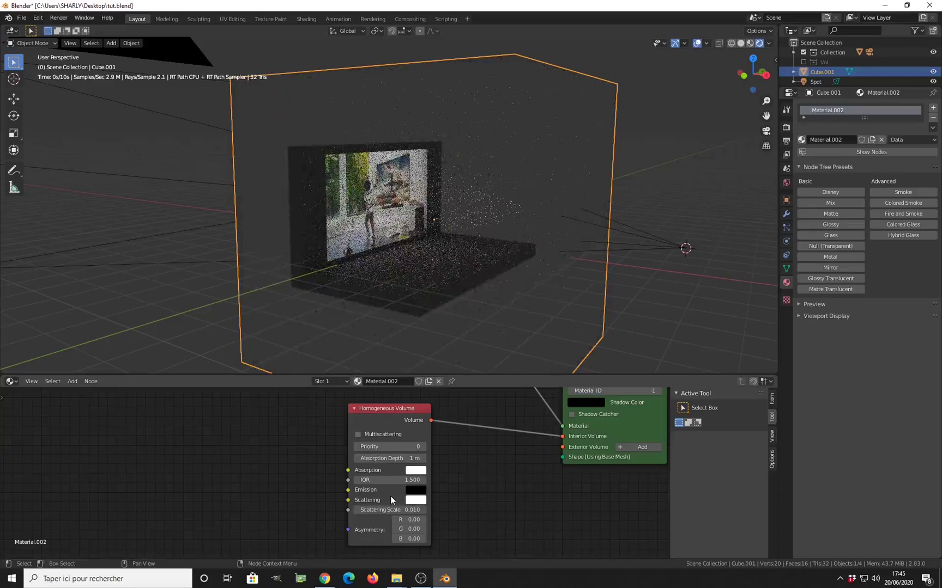
Set the volume's scattering scale to 0.05 and inspect the light beam and projection up close.
click(387, 510)
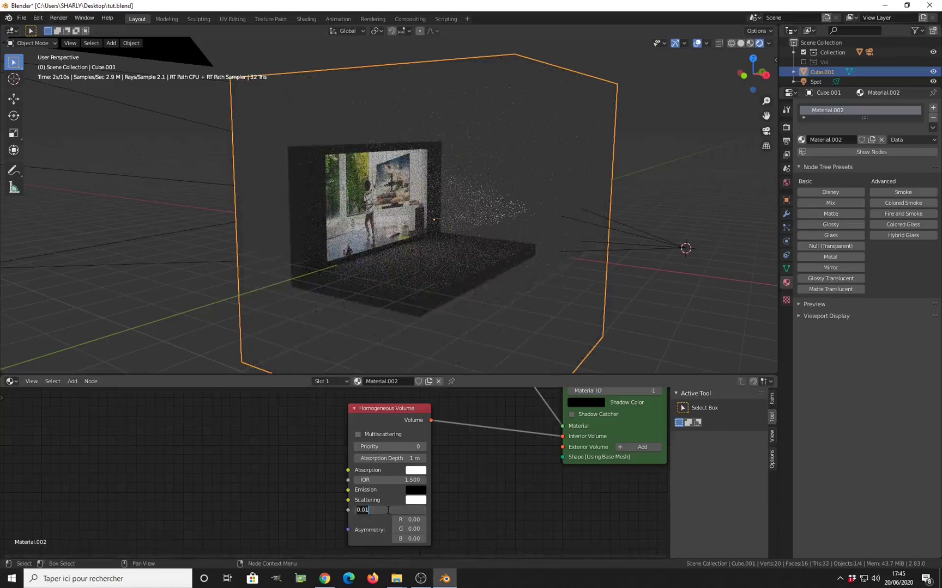
text(0.05)
key(Return)
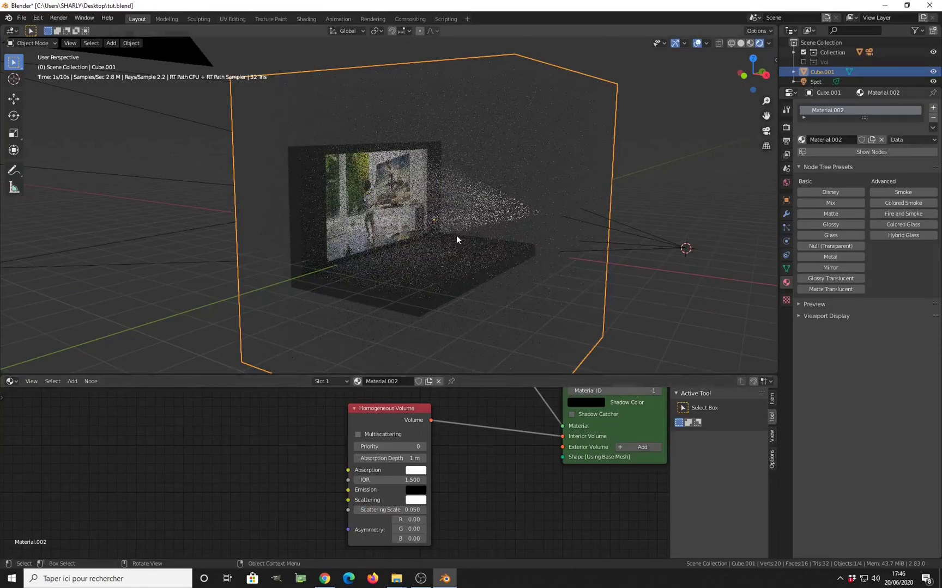
scroll(456, 235, up, 6)
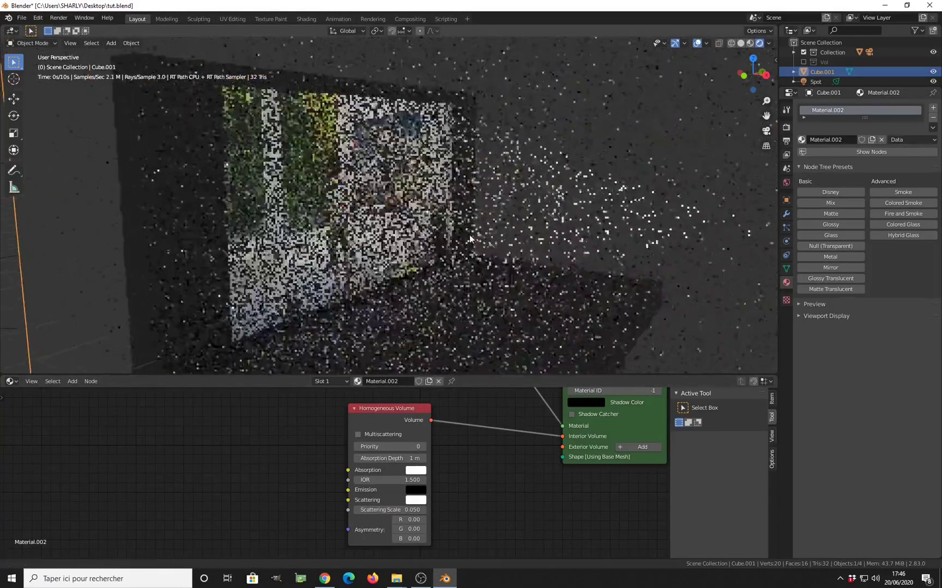
middle_drag(469, 235, 662, 194)
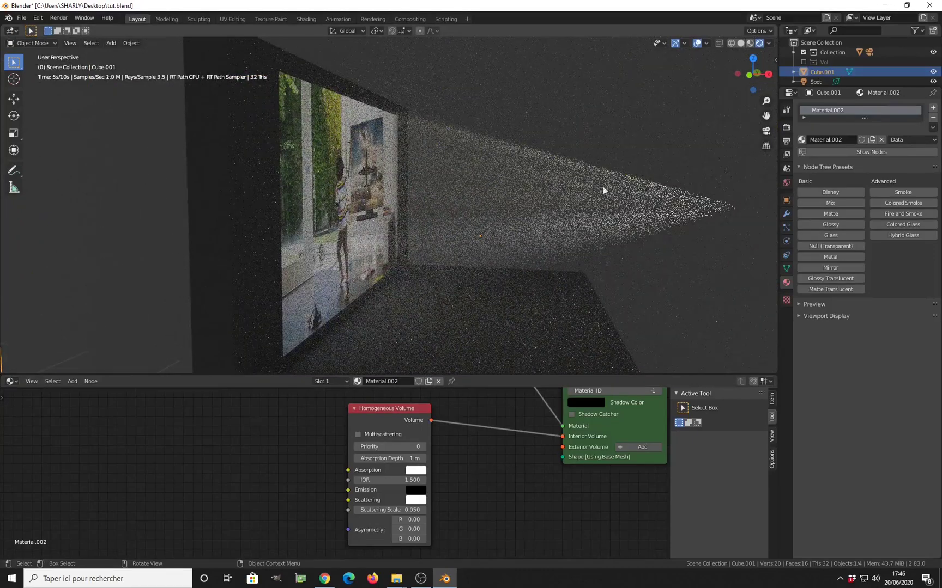
middle_drag(519, 251, 434, 189)
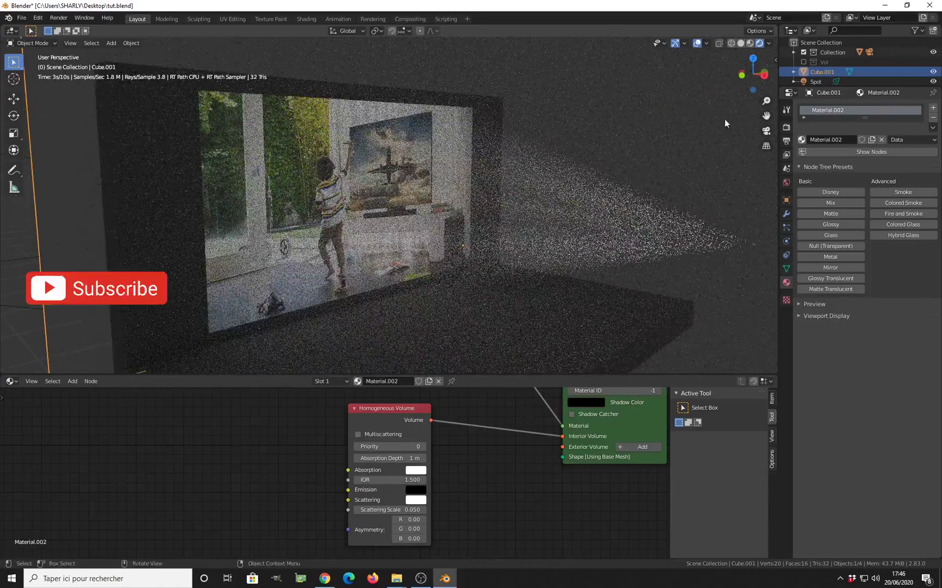
Set the spot light's gain to 300 and return the viewport to solid shading.
click(813, 81)
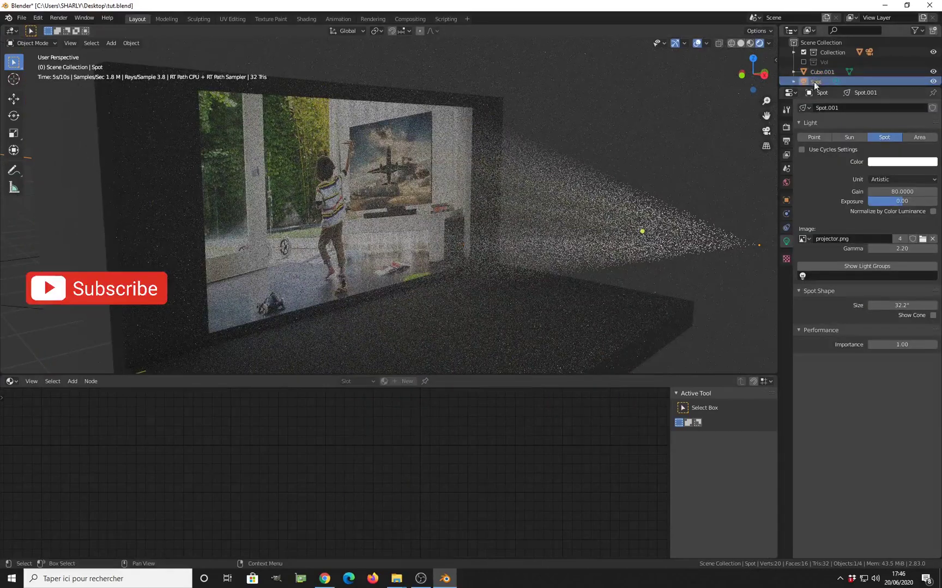
click(894, 191)
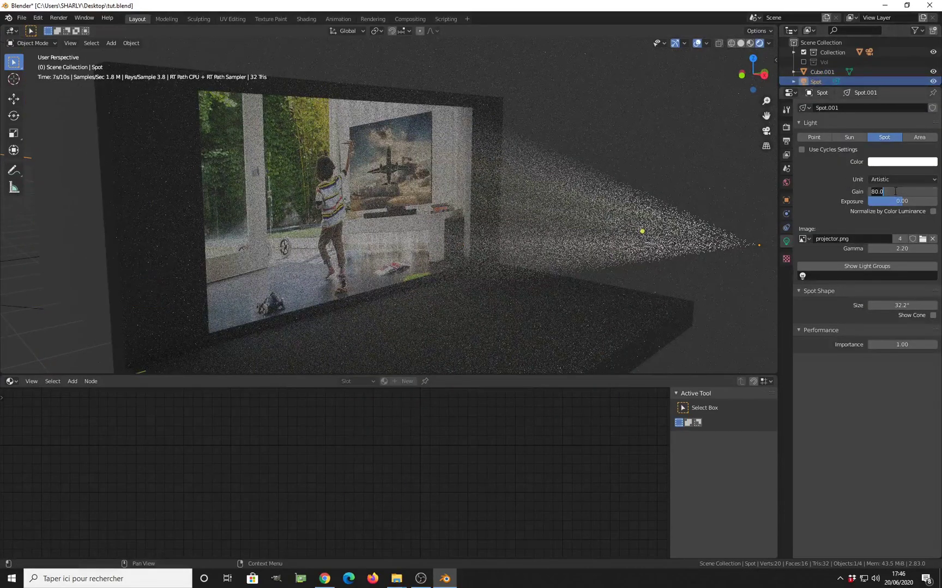
text(800)
key(Return)
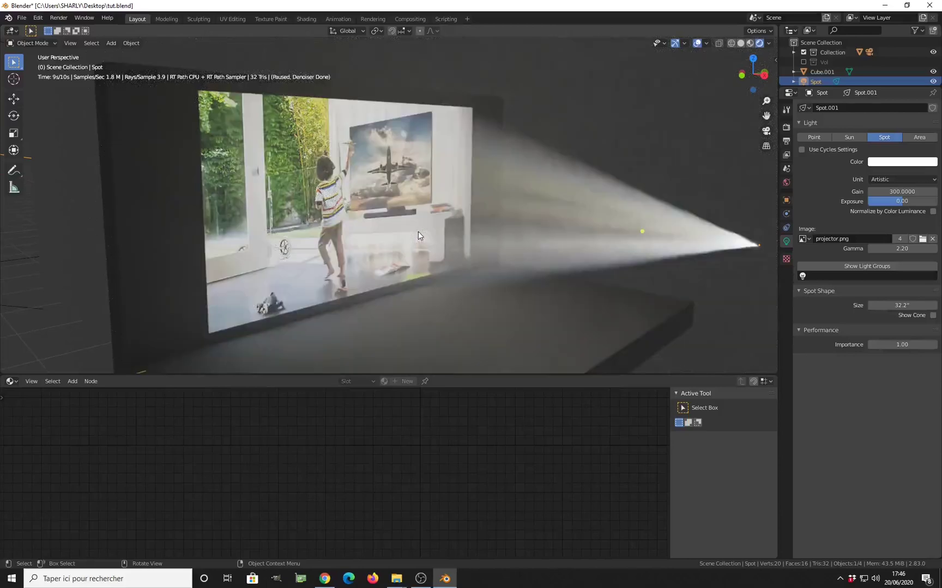
key(z)
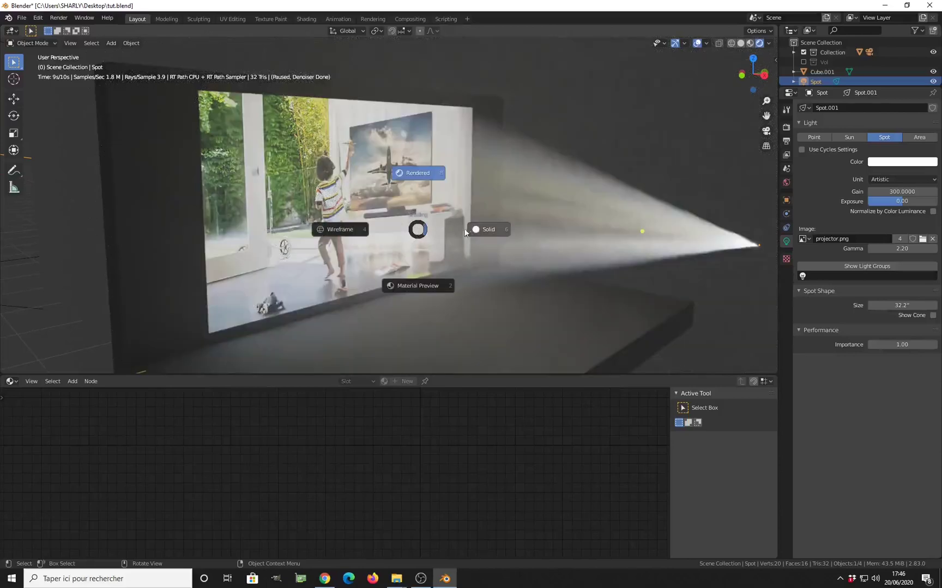
click(480, 232)
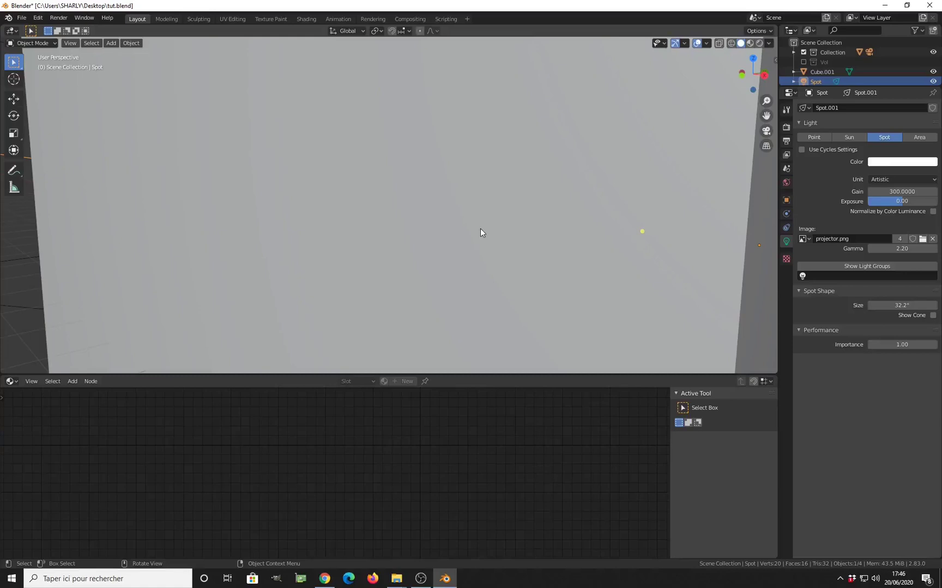
scroll(479, 228, down, 5)
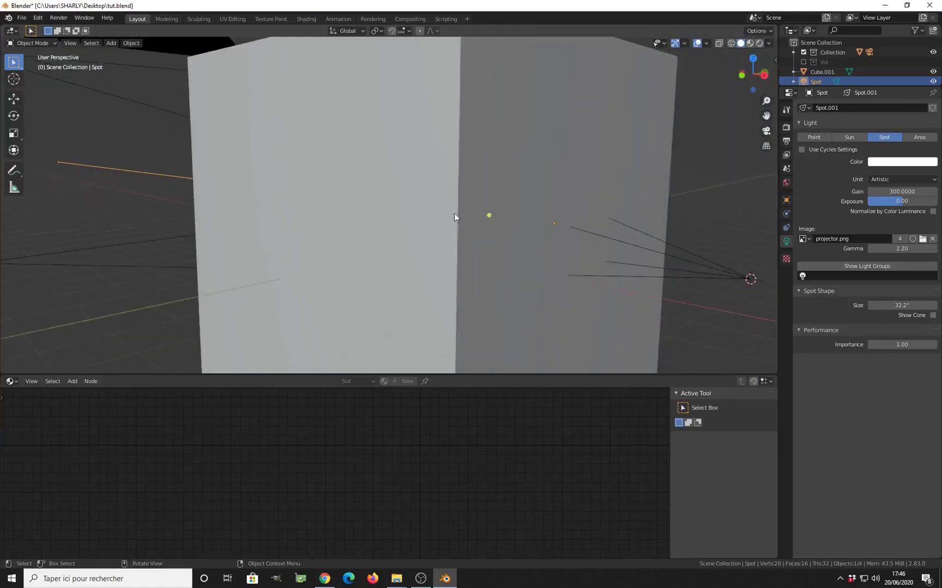
Switch to GIMP and create a new 1920 x 1080 image.
click(278, 579)
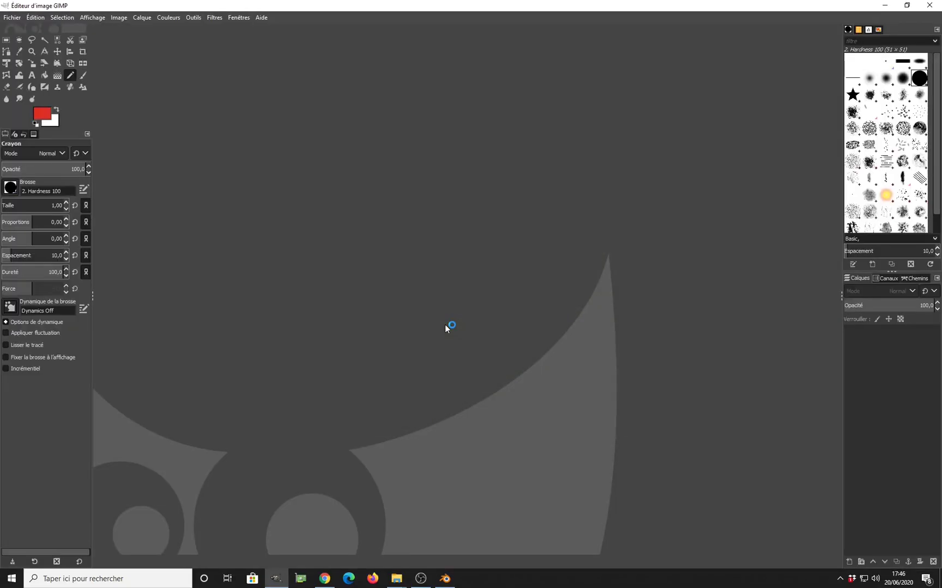
click(12, 17)
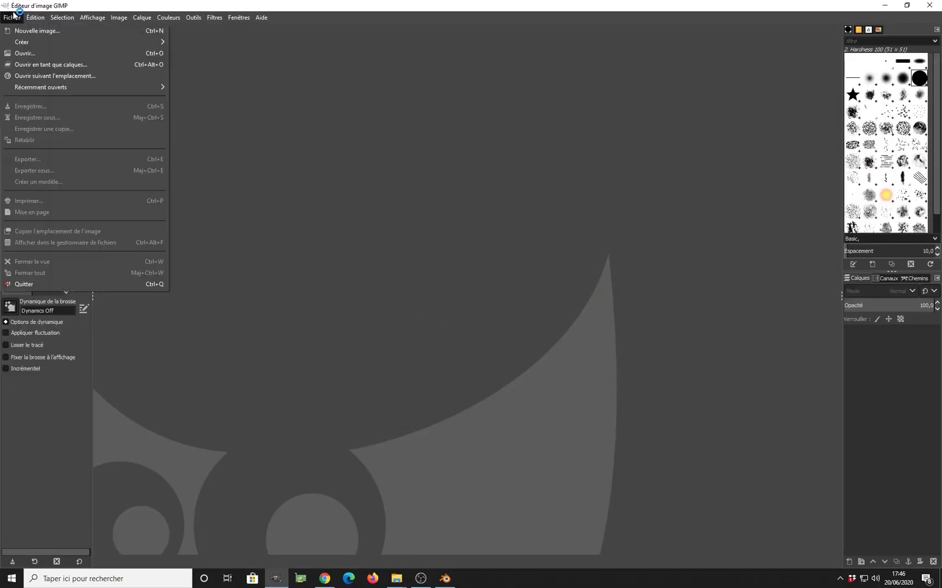
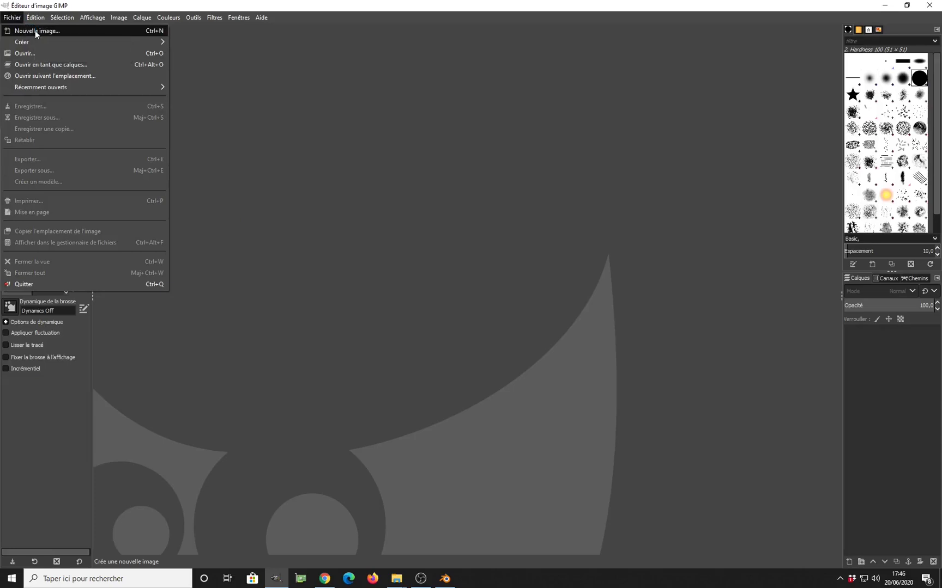
click(289, 211)
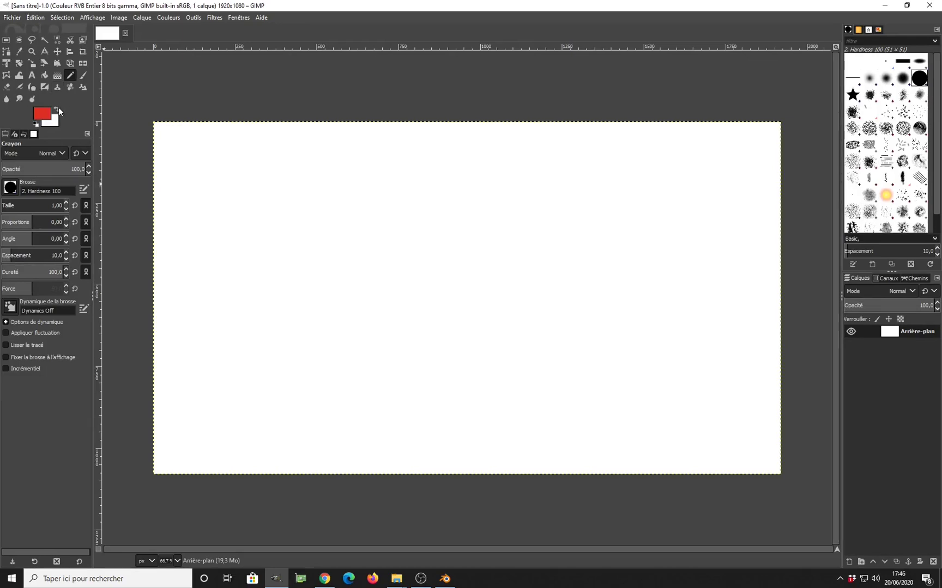
Reset the foreground and background colours to black and white and fill the whole canvas with black.
click(56, 110)
click(36, 123)
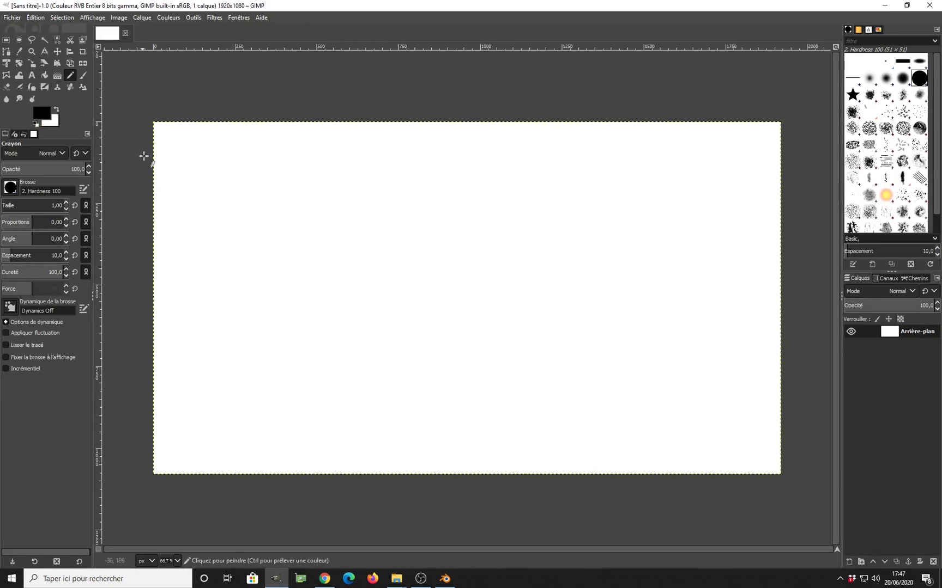
click(45, 76)
click(286, 211)
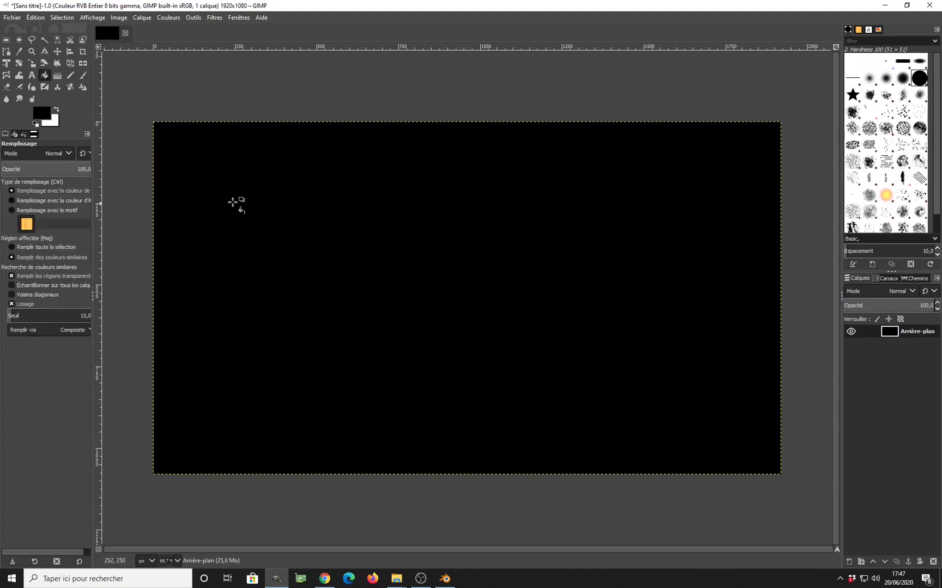
Activate the Pencil tool and set the foreground colour to pure red (ff0000).
click(71, 76)
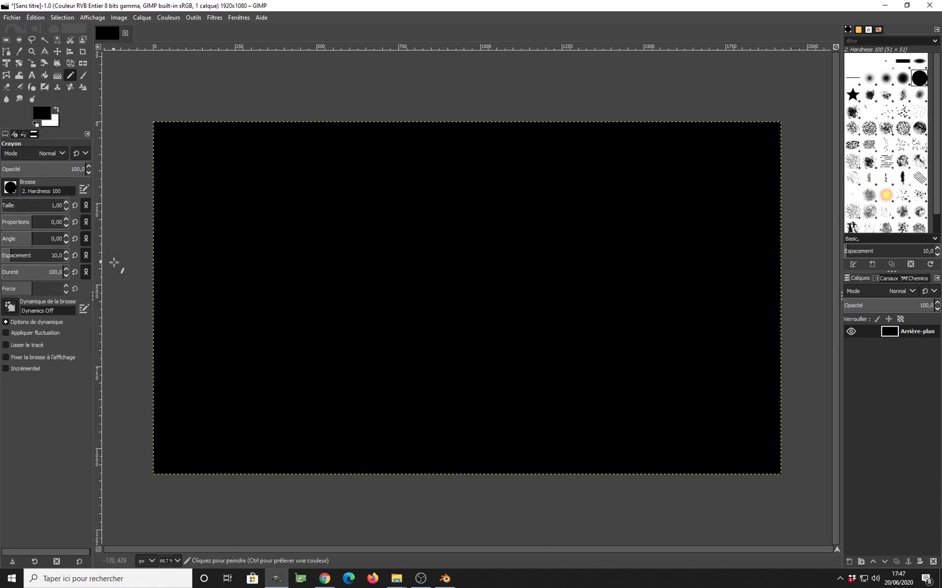
click(144, 282)
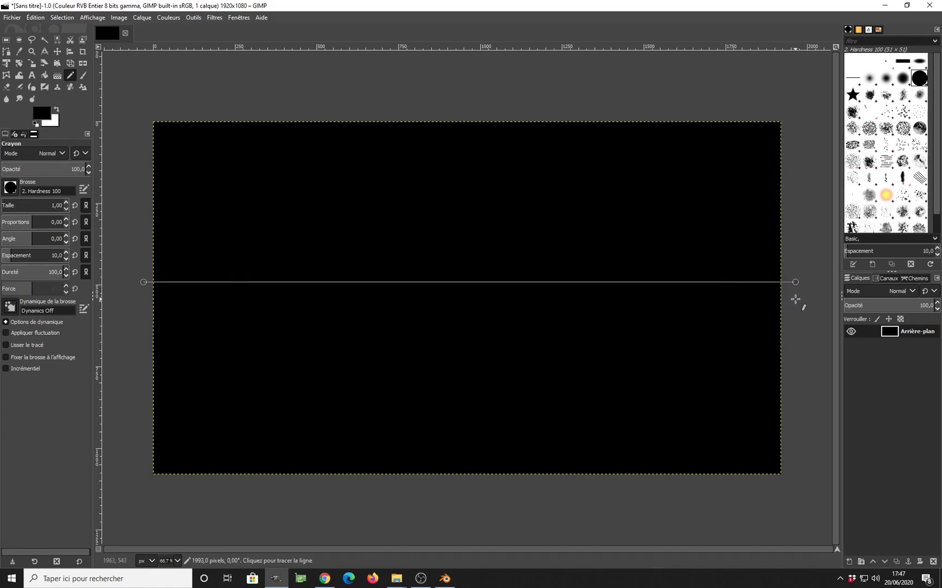
click(44, 116)
click(162, 175)
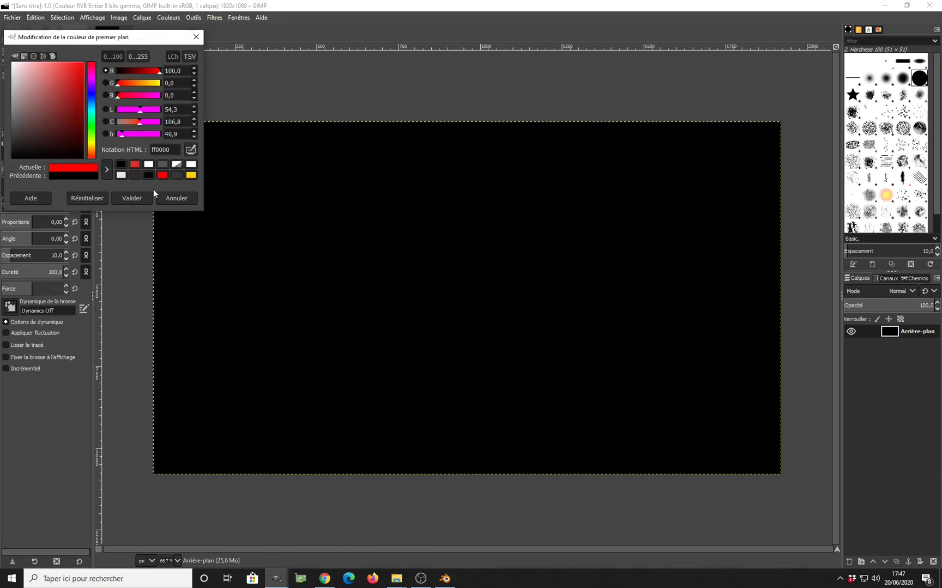
click(145, 199)
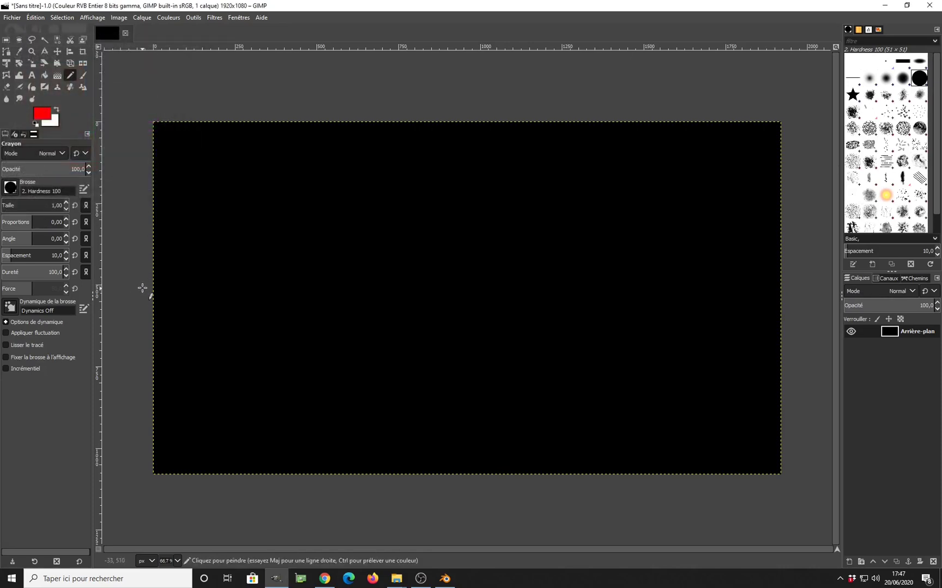
Draw a thin, perfectly horizontal red line across the full width of the black canvas, slightly above mid-height.
key(shift)
key(ctrl)
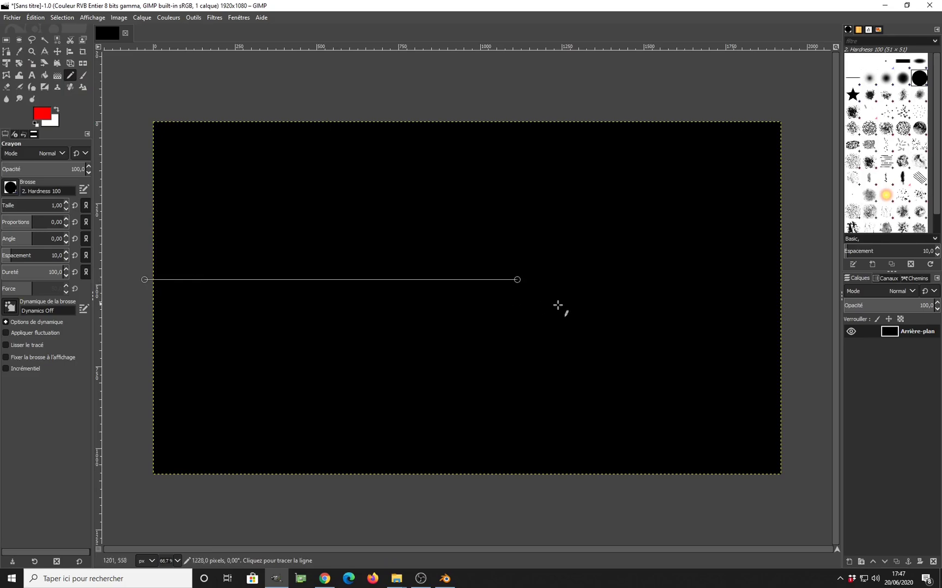
ctrl+shift+click(796, 302)
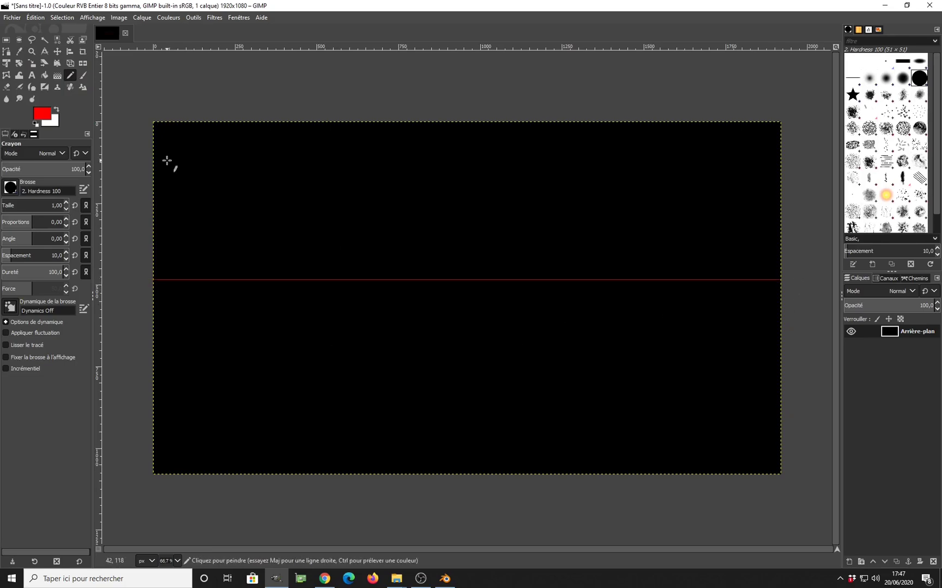
click(11, 18)
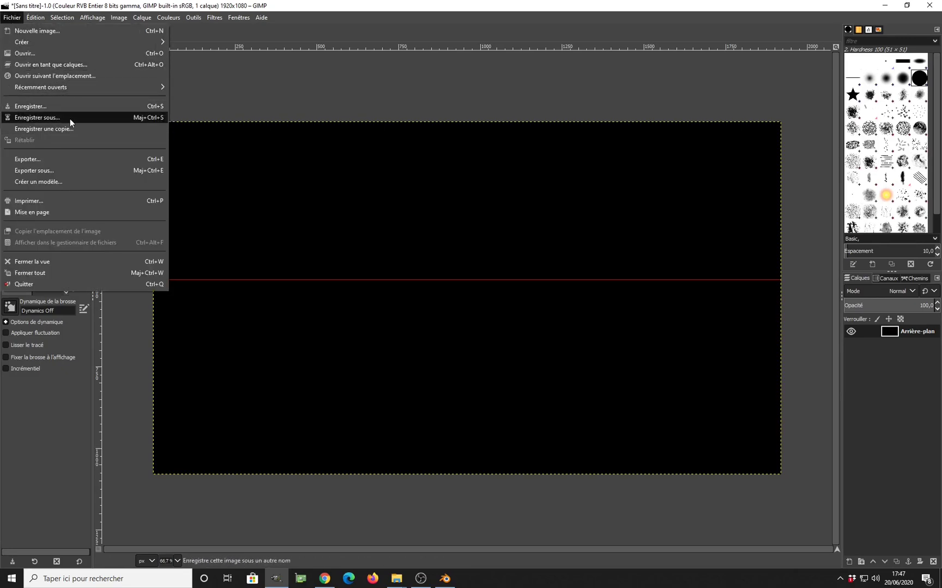
Switch back to Blender and set the volume cube's viewport display to Bounds.
click(446, 578)
middle_drag(485, 370, 538, 267)
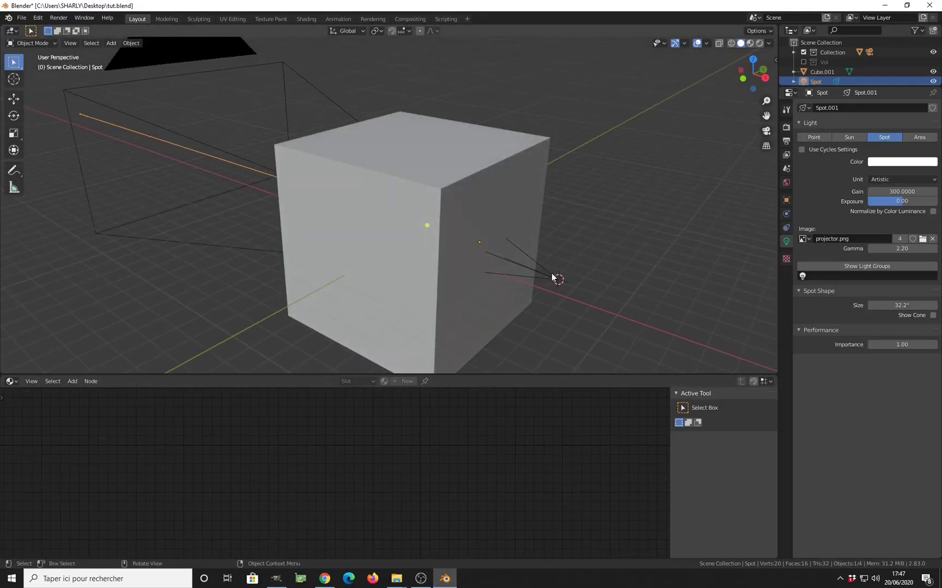
click(509, 167)
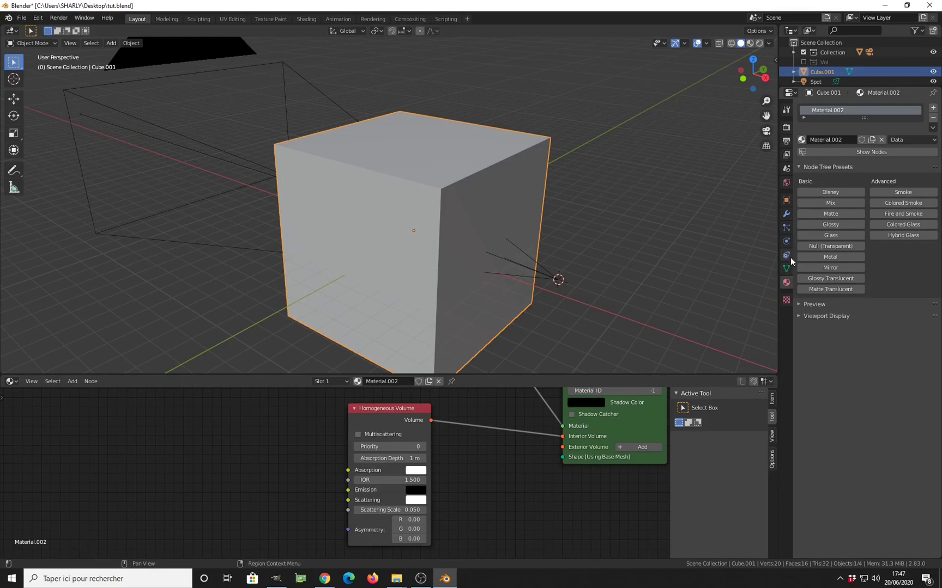
click(785, 200)
click(875, 253)
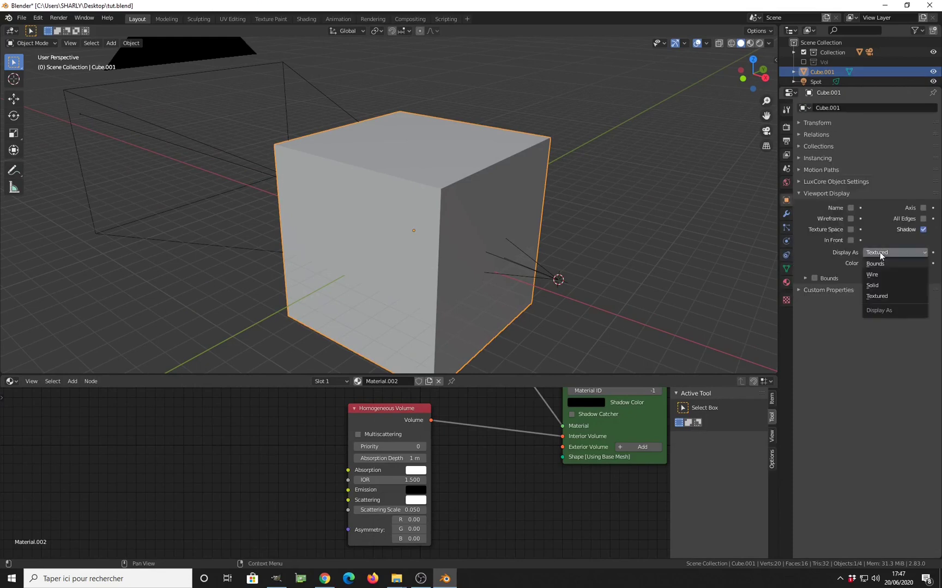
click(875, 263)
scroll(481, 305, up, 4)
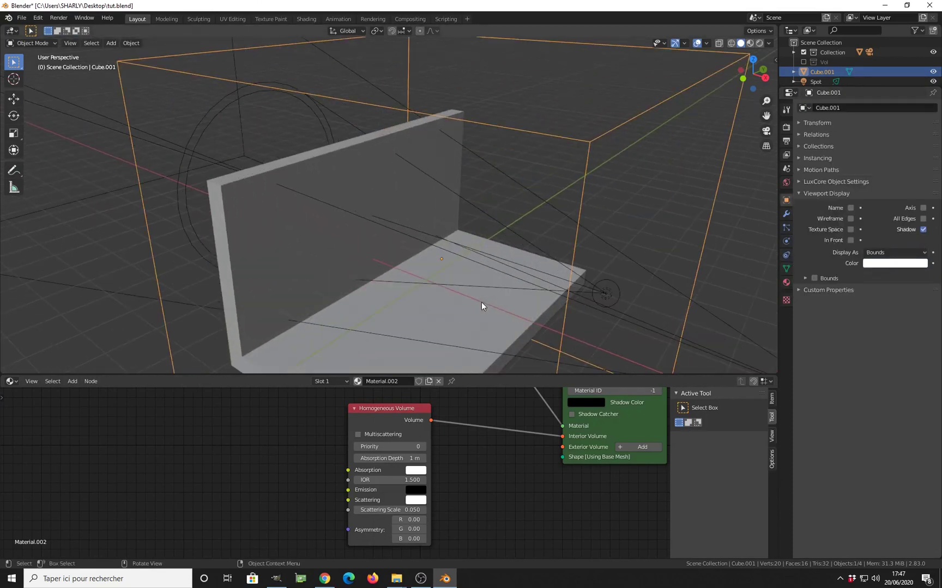
Replace the spot light's projected image with laser.png from the TUT folder.
click(478, 299)
middle_drag(478, 299, 546, 284)
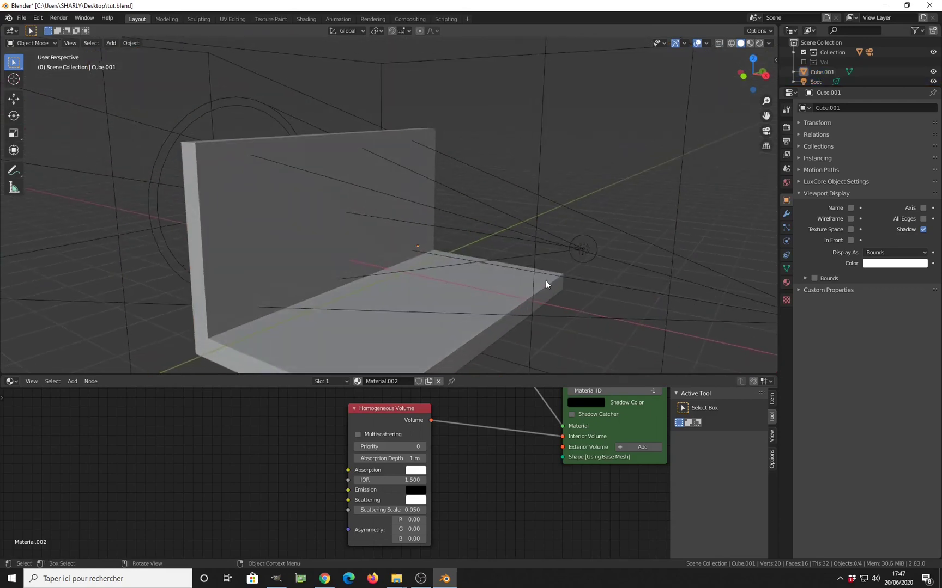
click(593, 246)
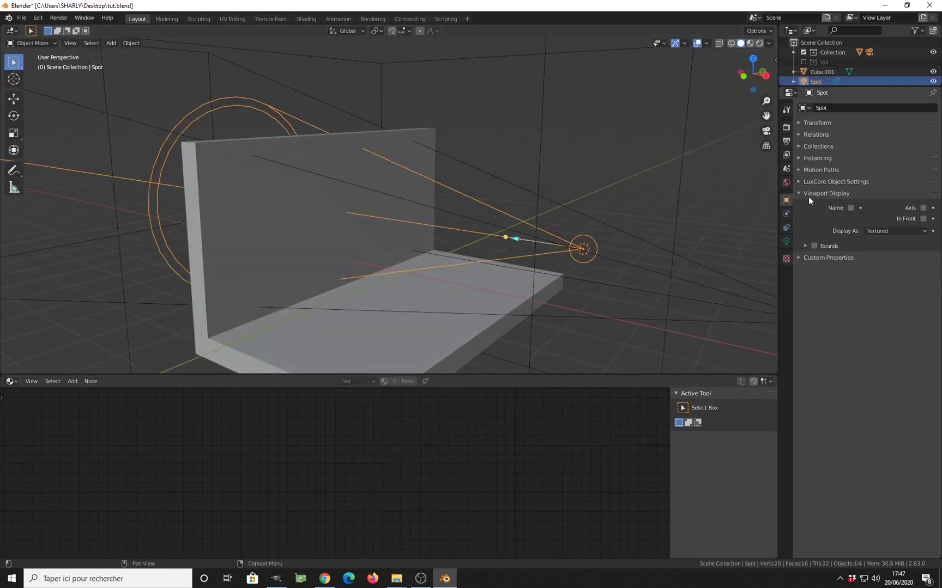
click(786, 241)
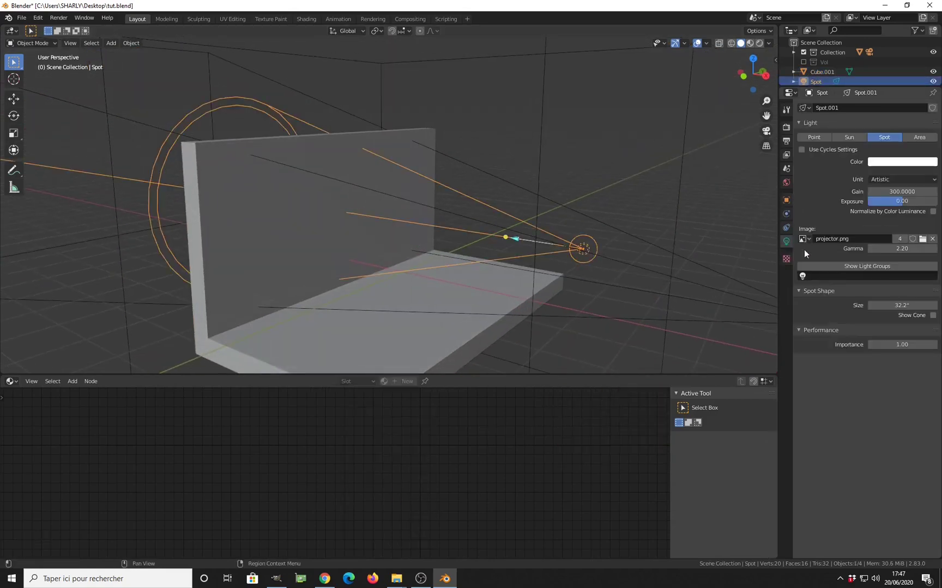
click(922, 240)
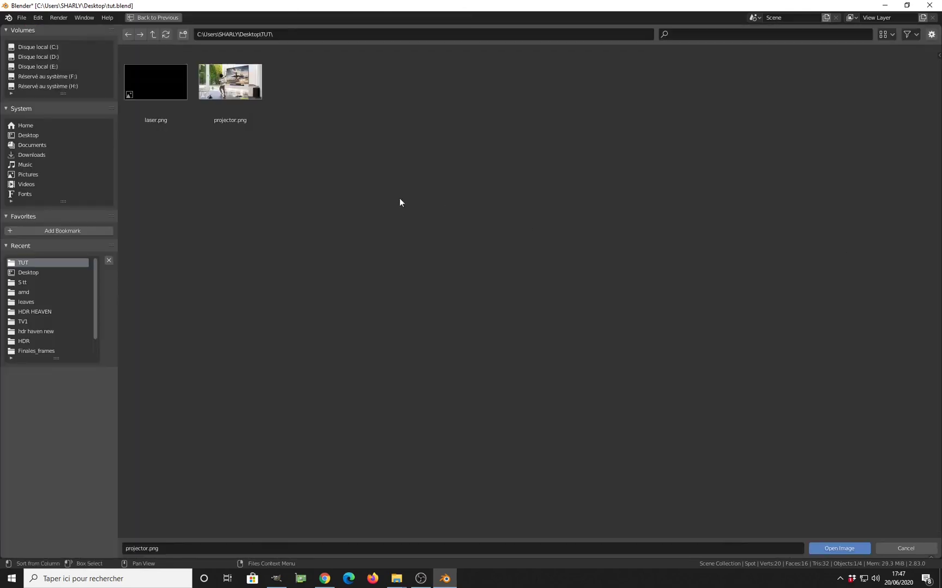
click(167, 100)
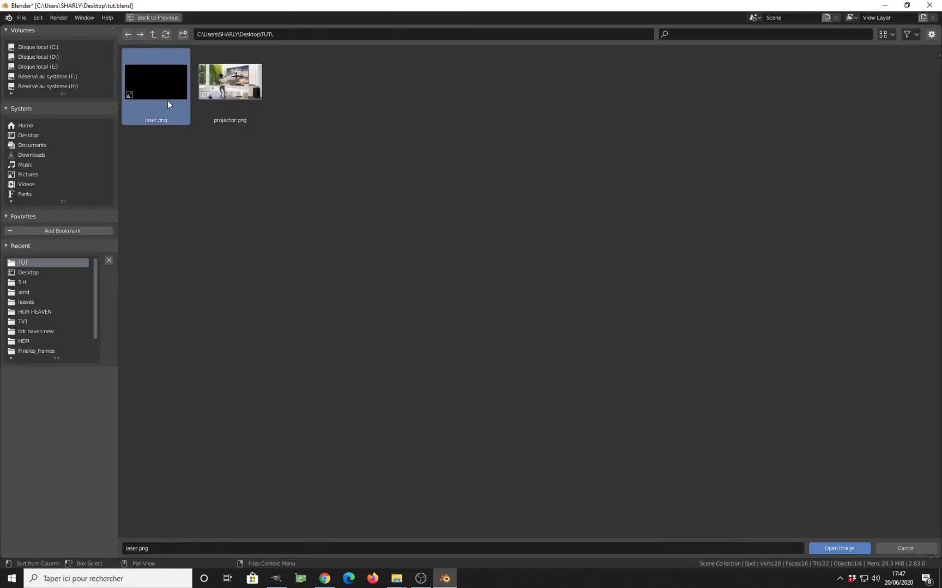
click(829, 547)
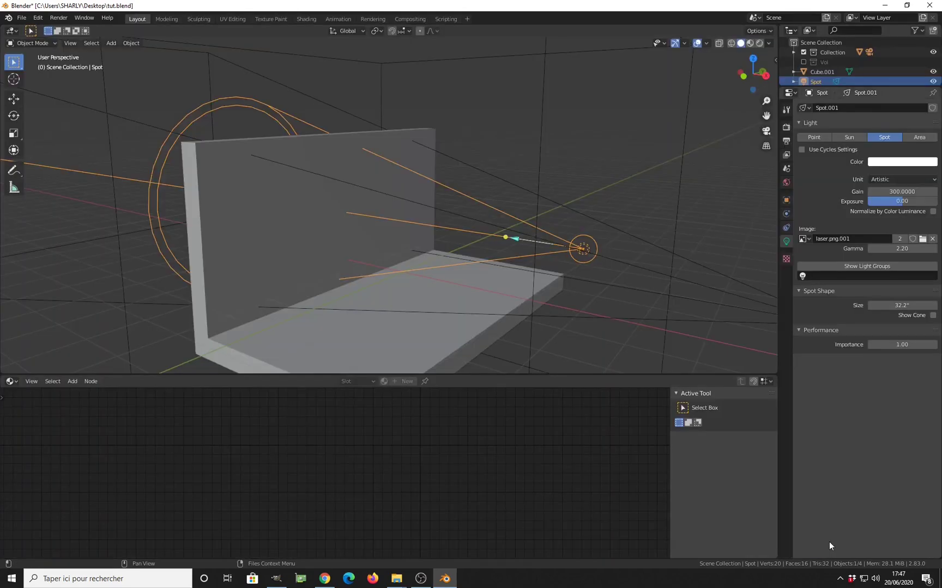
Show the scene in rendered shading and raise the spot light's gain to 8000 for the laser line on the wall.
click(759, 44)
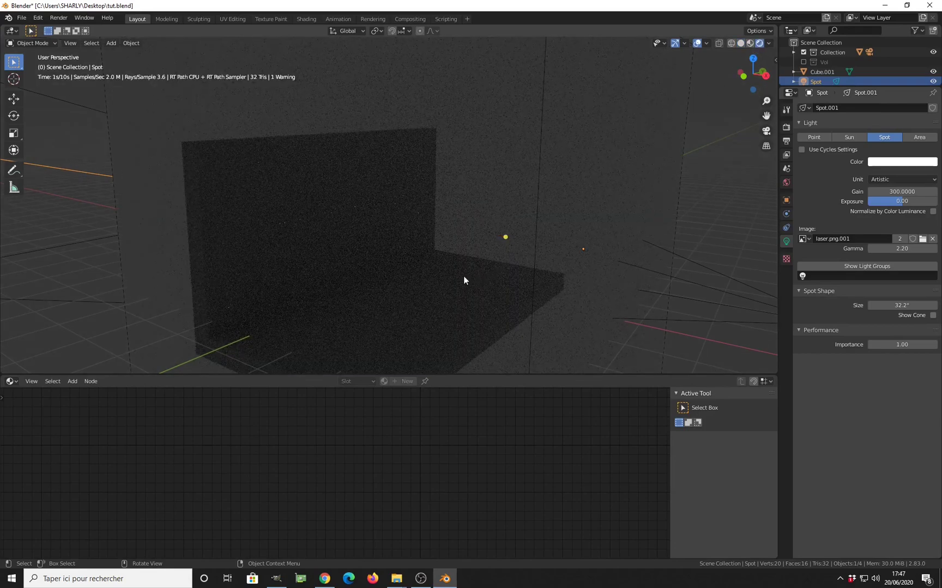
scroll(429, 272, up, 3)
middle_drag(430, 271, 537, 275)
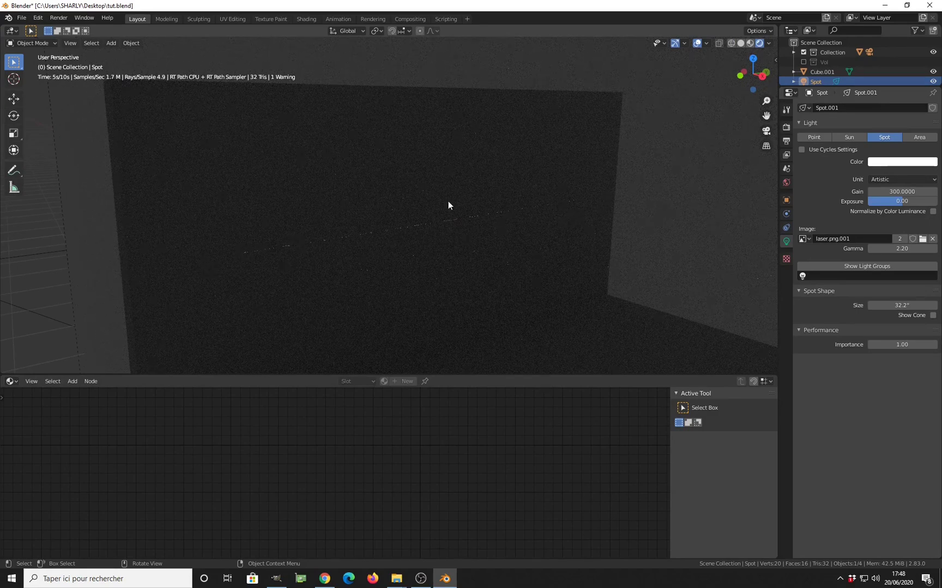
click(902, 192)
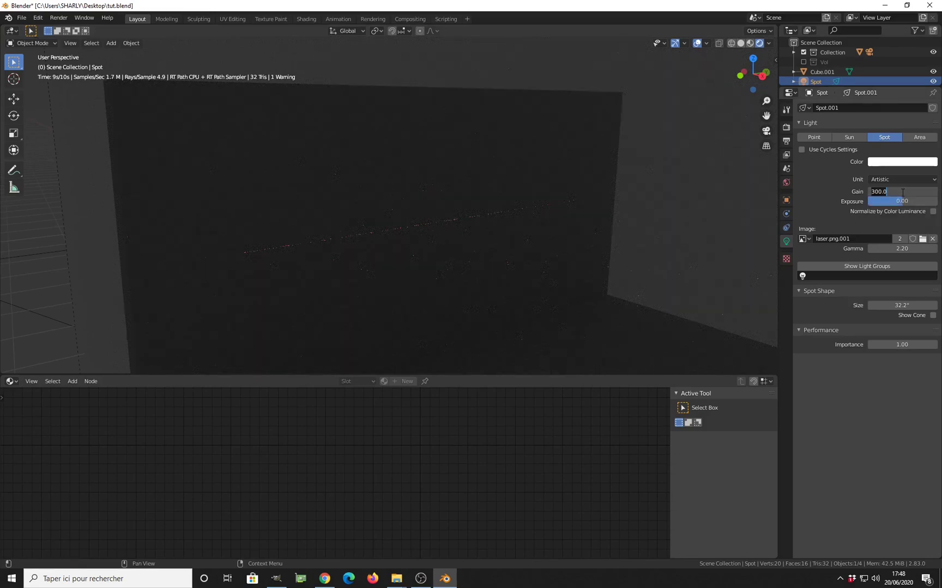
text(8000)
key(Return)
Try a gamma of 1 for the spot light's laser image and set it back to 2.2.
click(902, 250)
text(1)
key(Return)
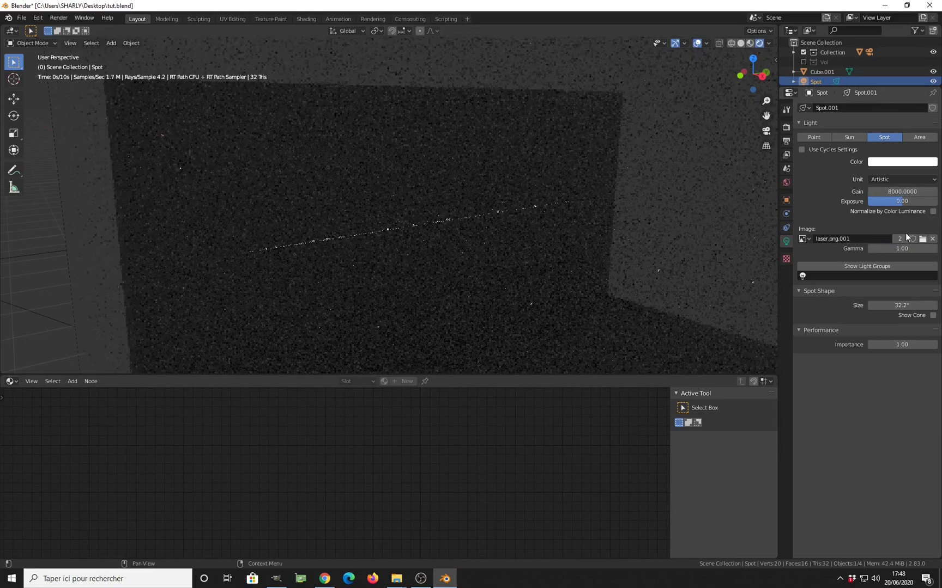
click(903, 248)
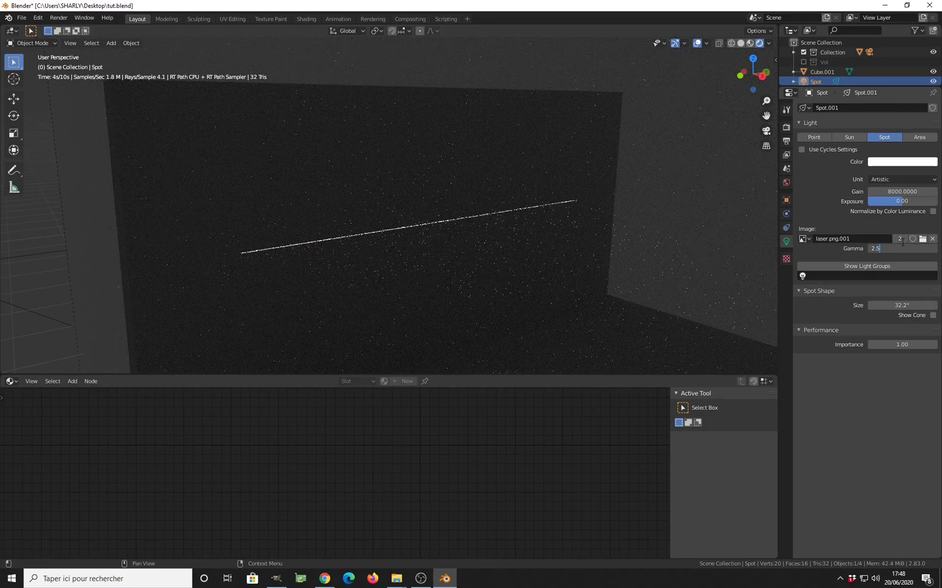
text(2.2)
key(Return)
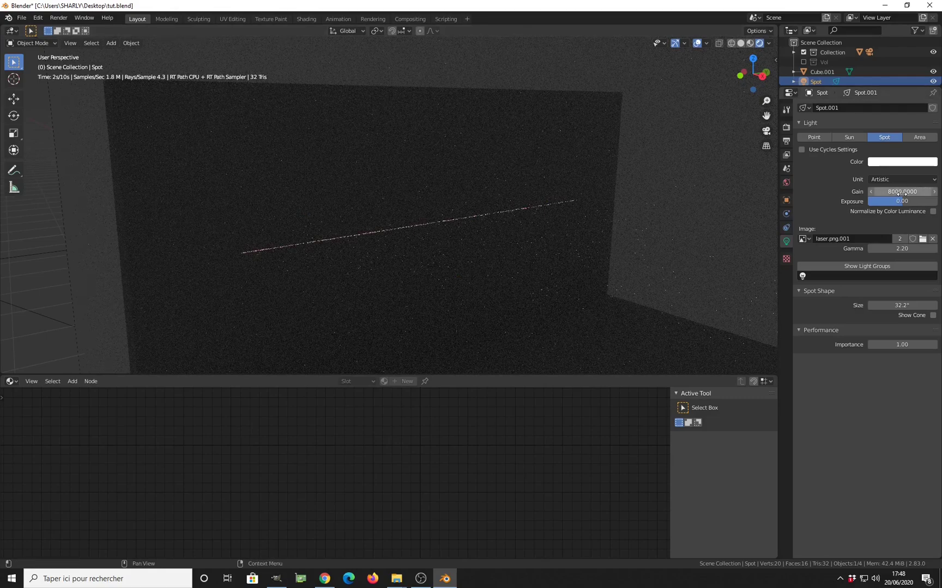
Inspect the laser line on the wall up close and reduce the spot light's gain to 2000.
scroll(561, 265, up, 3)
middle_drag(561, 265, 507, 251)
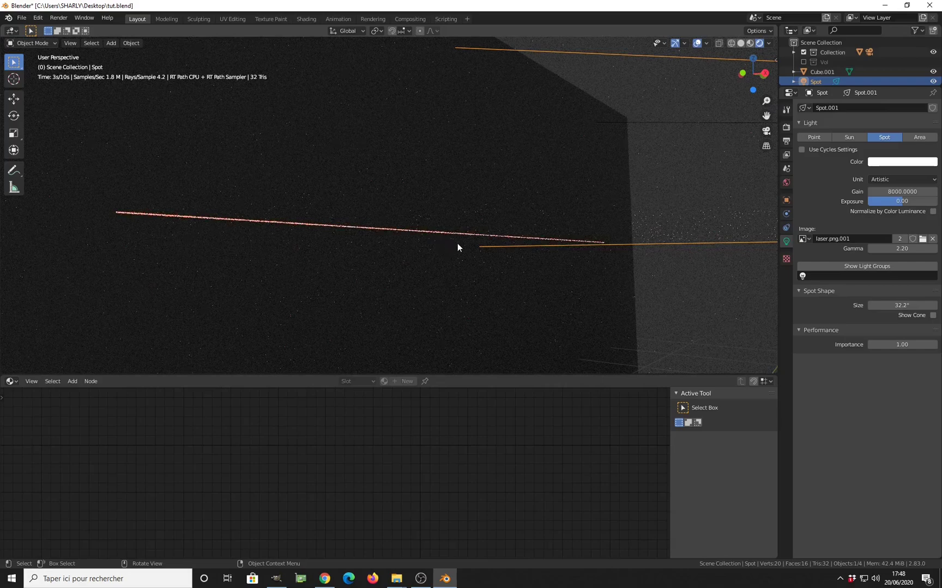
middle_drag(499, 245, 545, 240)
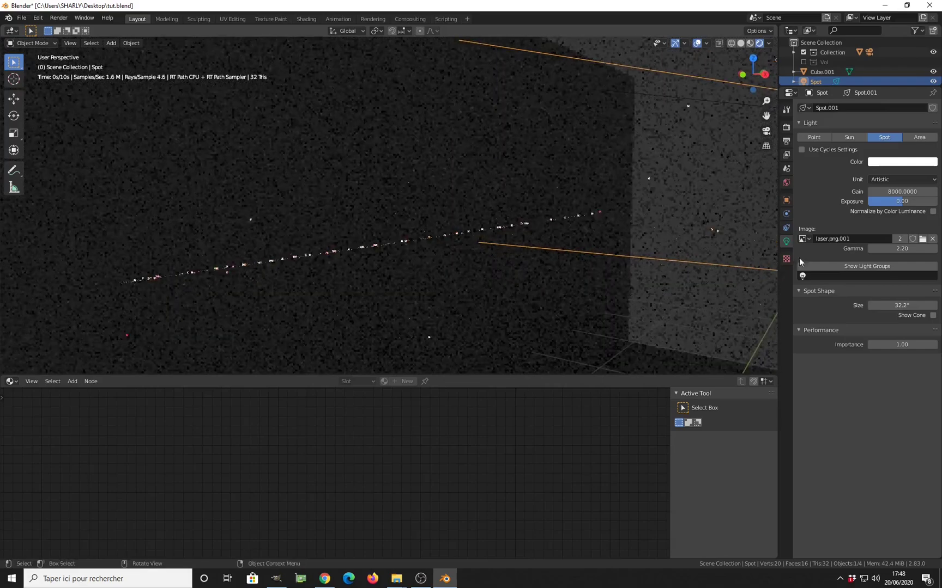
click(898, 192)
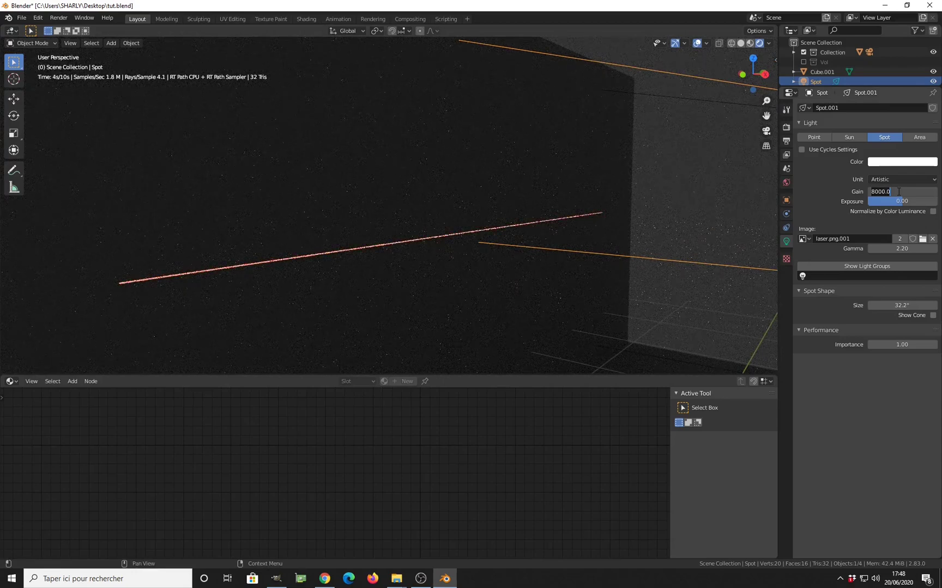
text(4)
key(Return)
click(898, 192)
text(200)
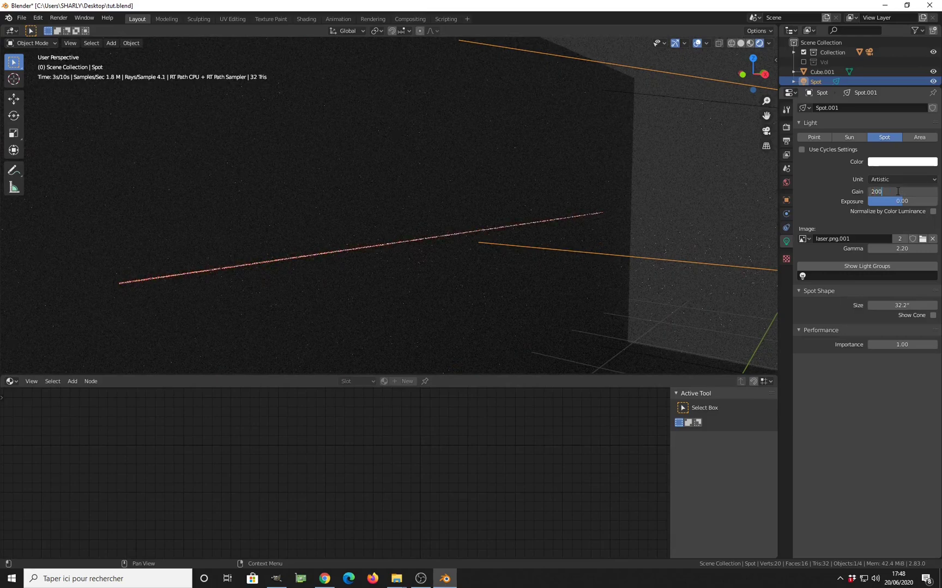
text(0)
key(Return)
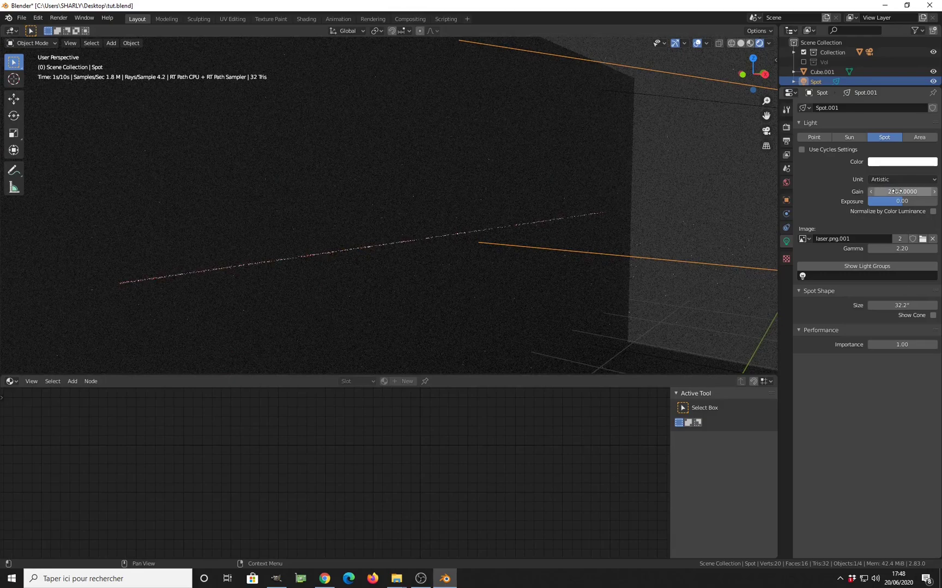
Raise the world's flat color light gain to 0.2.
mouse_move(545, 283)
middle_down()
mouse_move(504, 292)
mouse_move(495, 272)
mouse_move(498, 283)
mouse_move(542, 278)
middle_up()
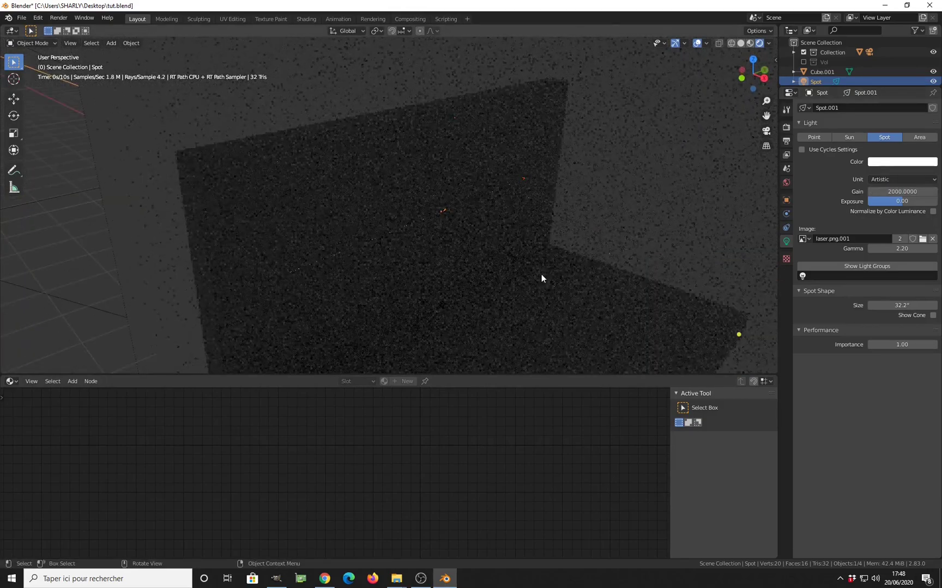
click(785, 182)
click(896, 174)
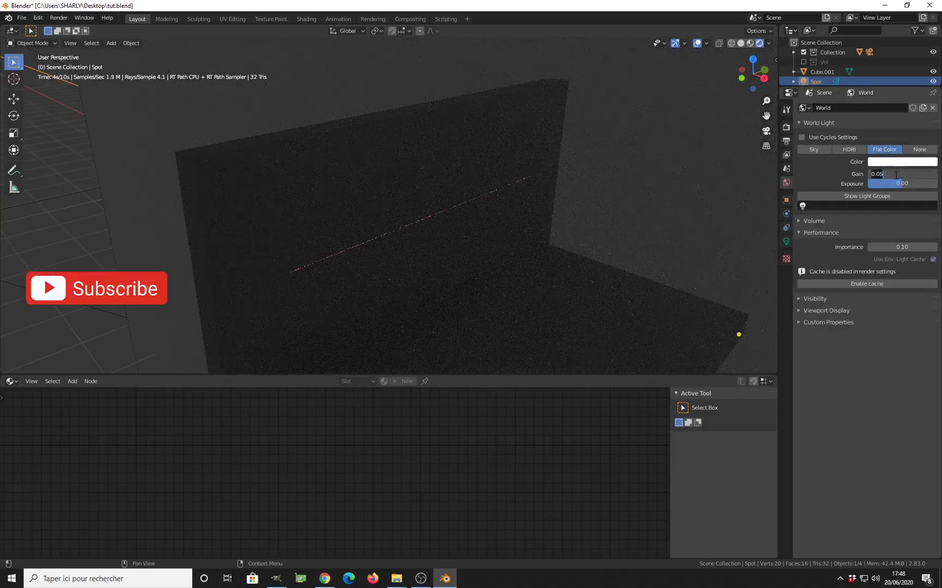
key(ctrl+a)
text(0.2)
key(Return)
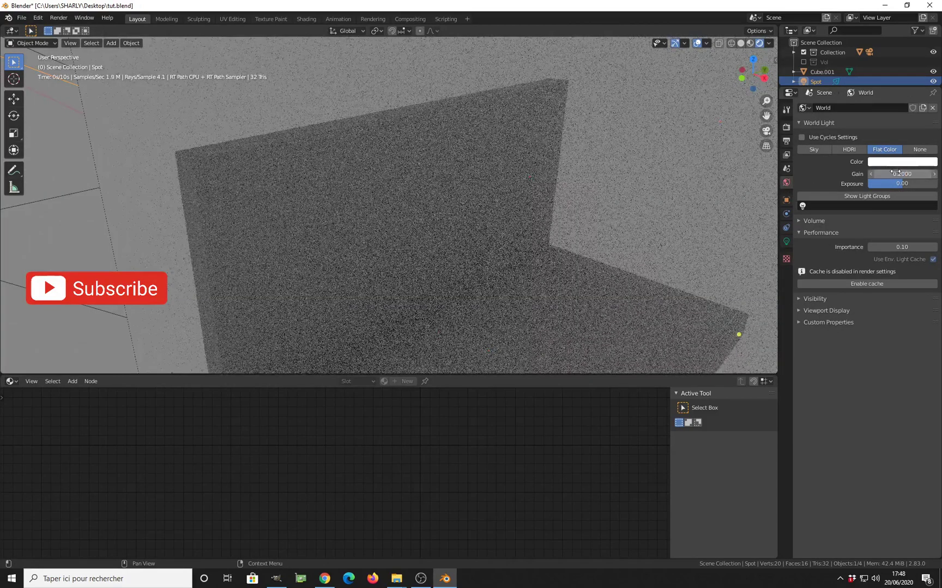
Set the spot light's importance to 50 in its performance settings.
middle_drag(552, 277, 519, 249)
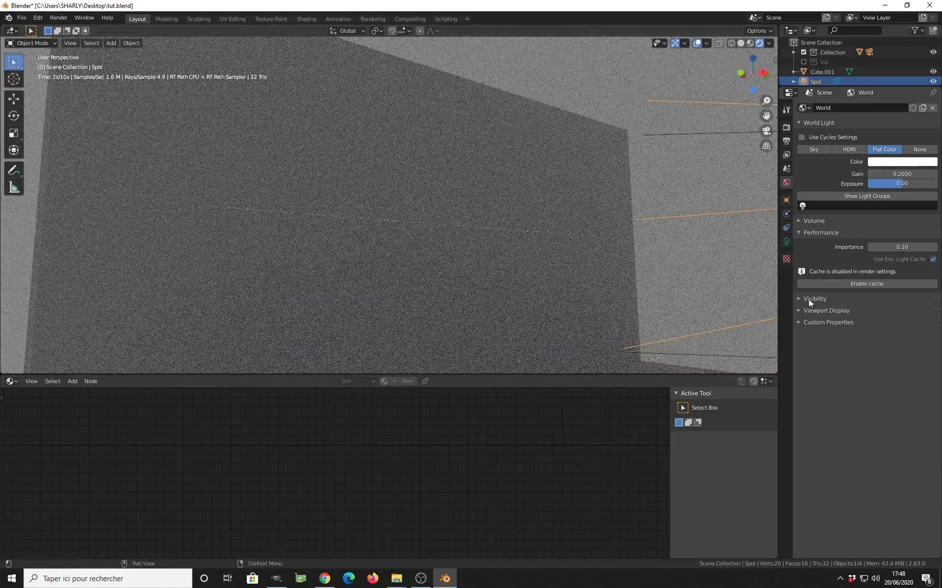
click(785, 242)
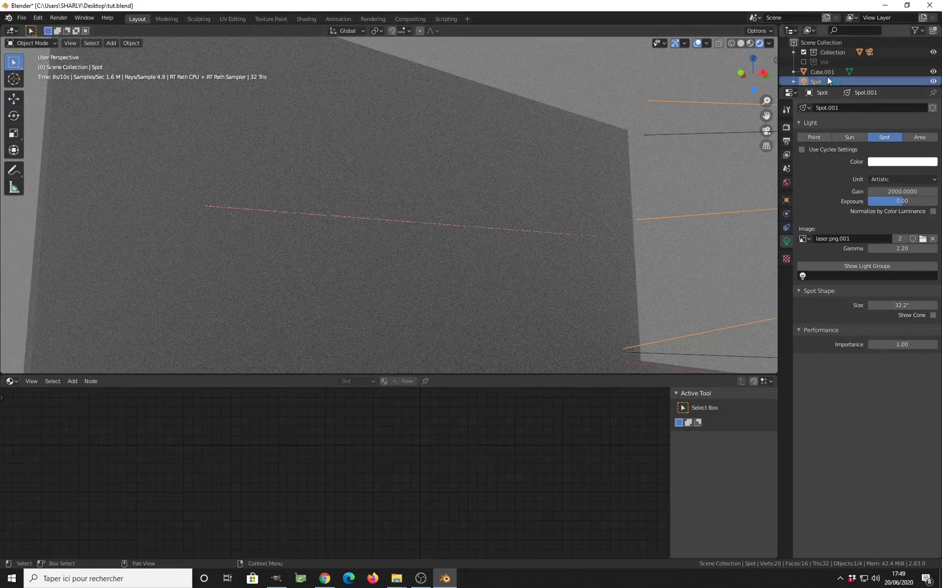
click(893, 345)
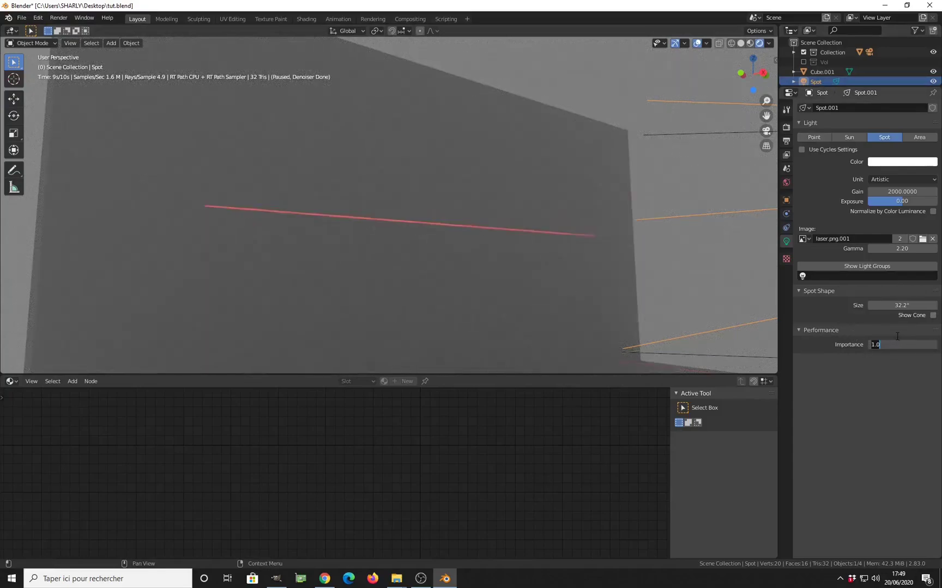
text(50)
key(Return)
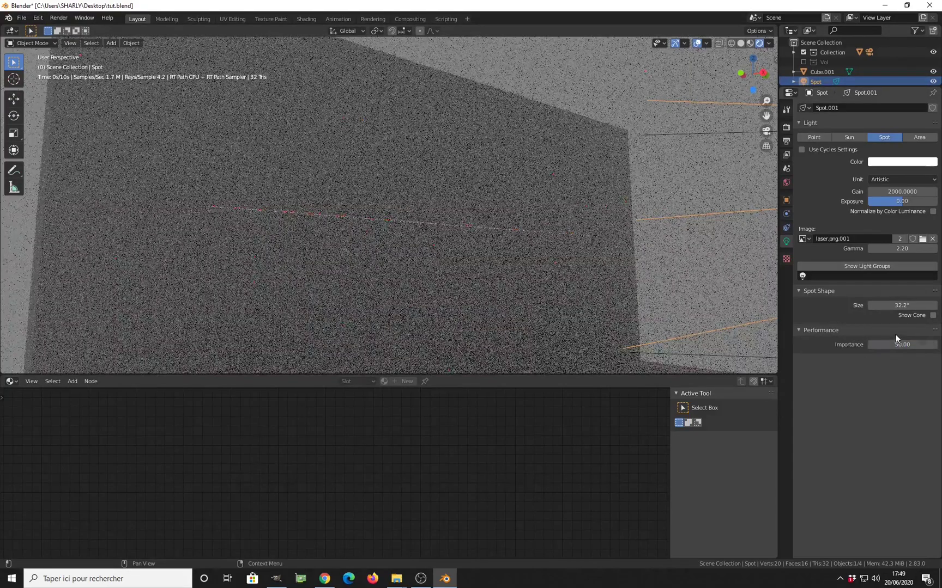
Widen the spot light's size to 50° and try rotating the light to sweep the laser line across the wall.
middle_drag(515, 270, 321, 236)
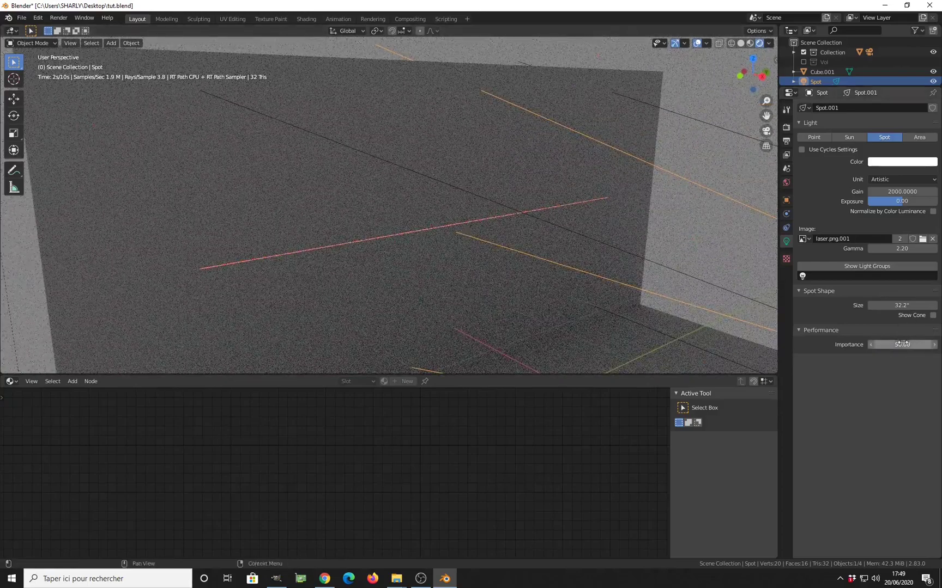
middle_drag(479, 304, 420, 261)
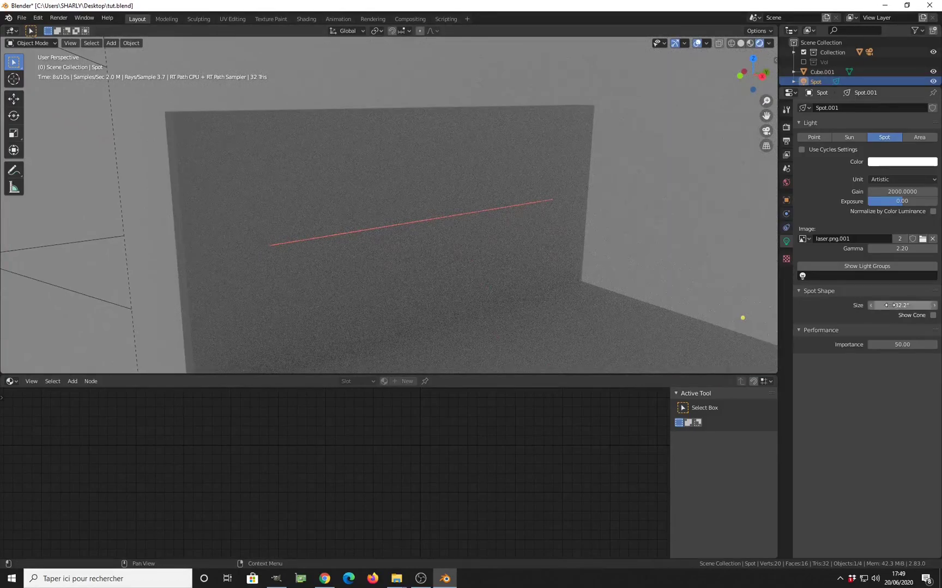
drag(889, 305, 928, 305)
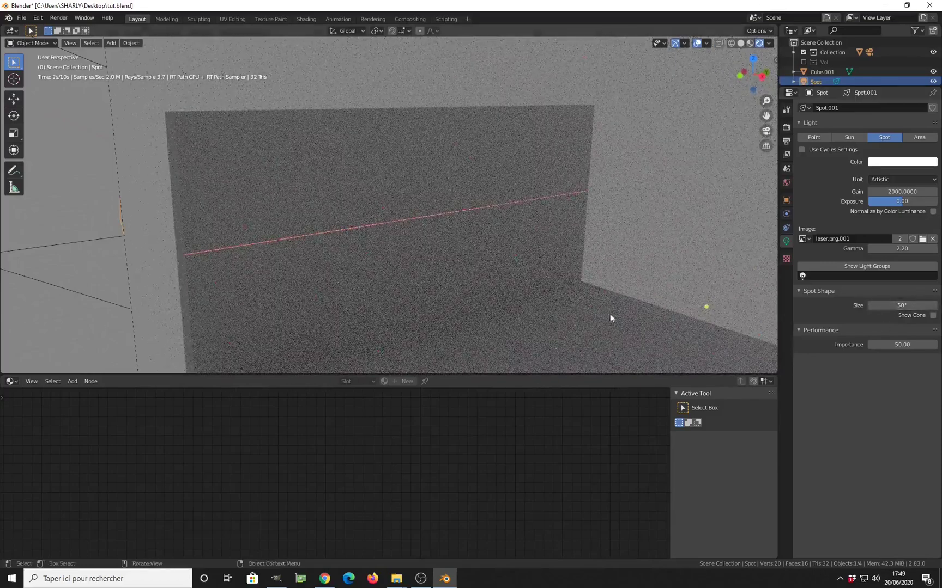
middle_drag(644, 287, 671, 263)
key(r)
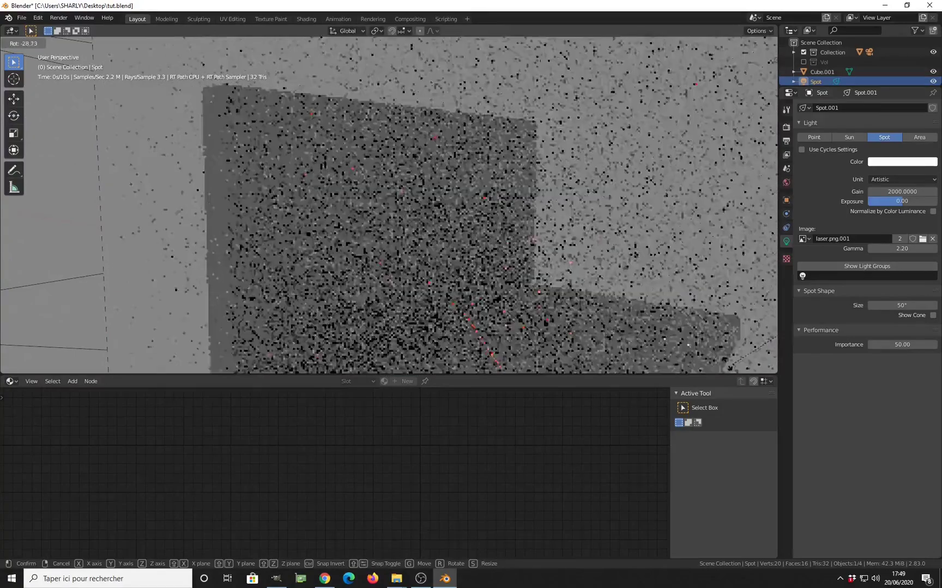
click(635, 305)
Switch the viewport to wireframe shading and enlarge the Outliner.
key(z)
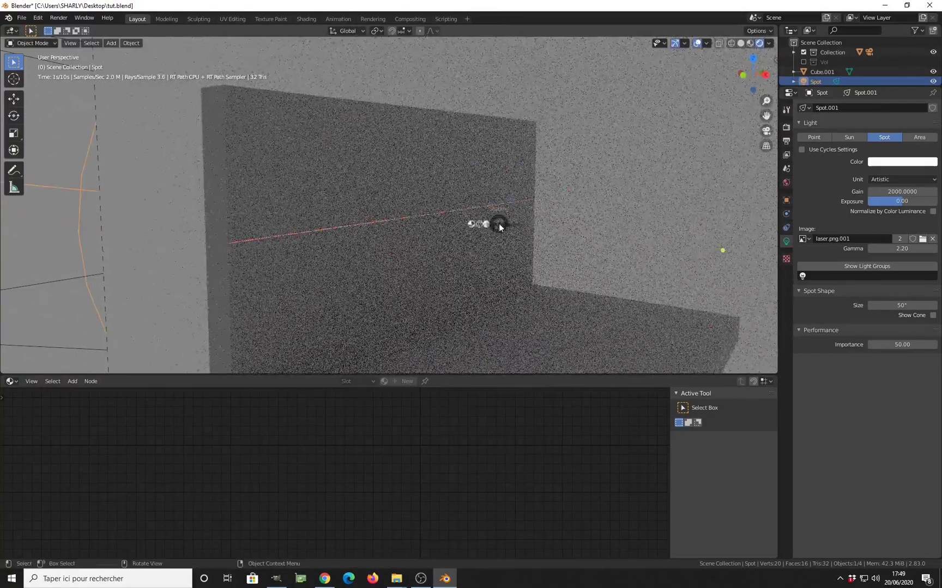
click(439, 222)
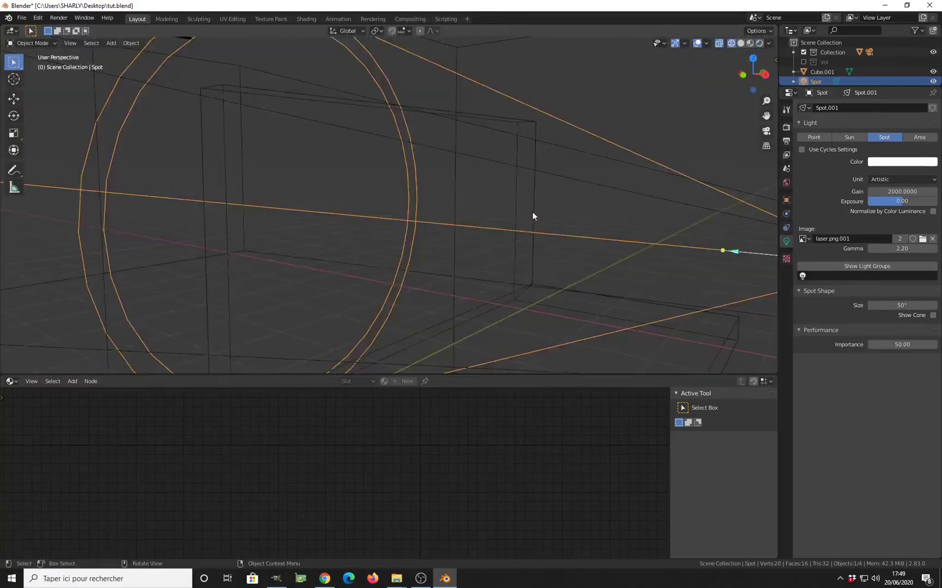
middle_drag(531, 211, 627, 203)
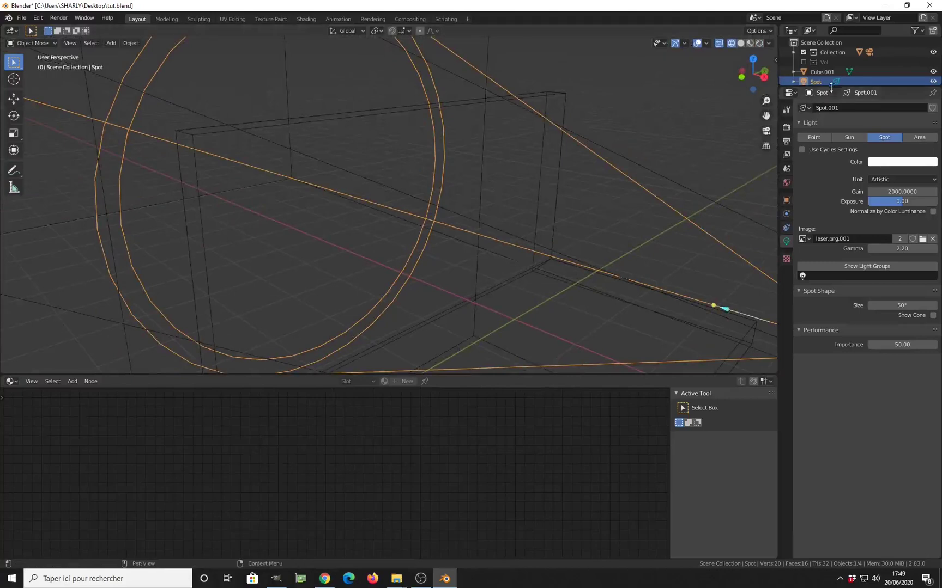
drag(831, 88, 839, 223)
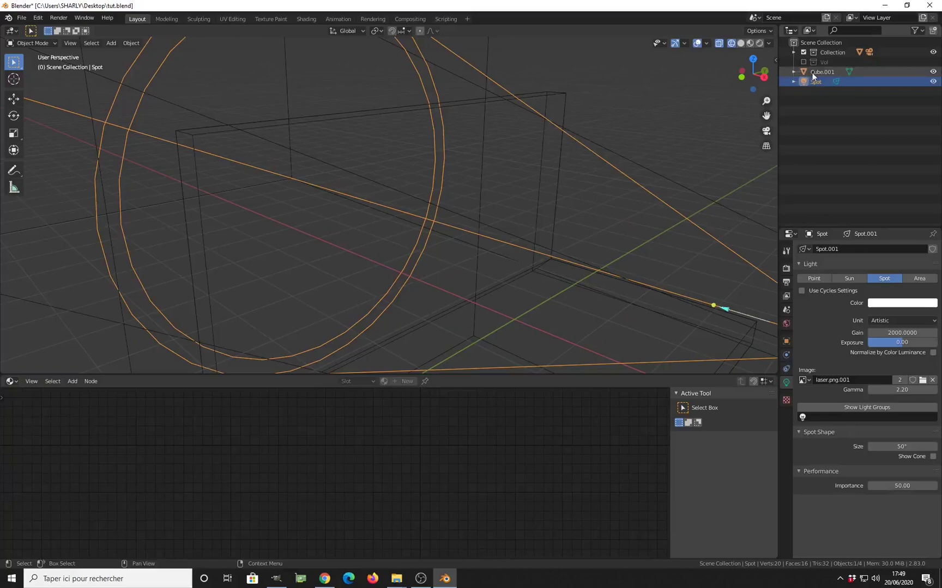
Enable the Vol collection, move the Plane.001 wall grid into Collection, and disable Vol again.
click(813, 72)
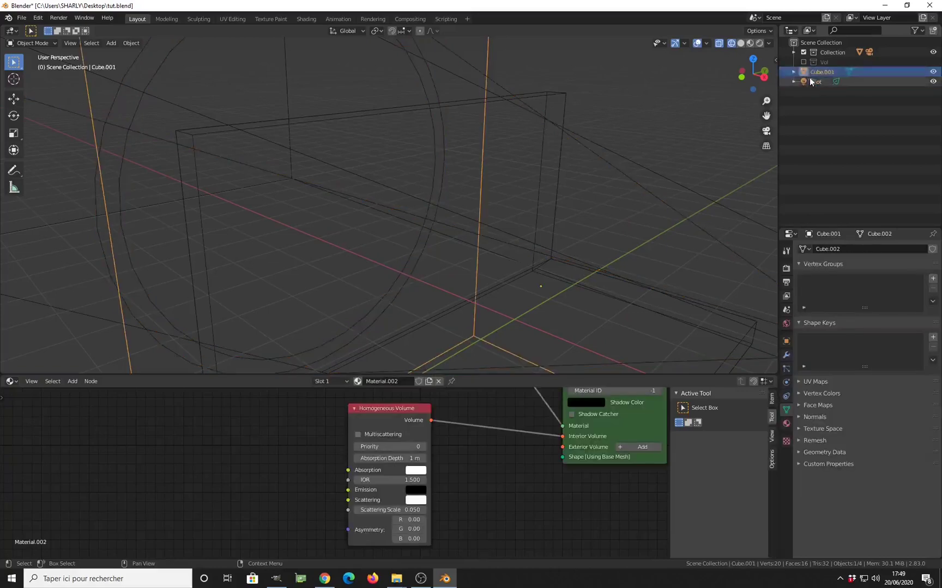
click(803, 62)
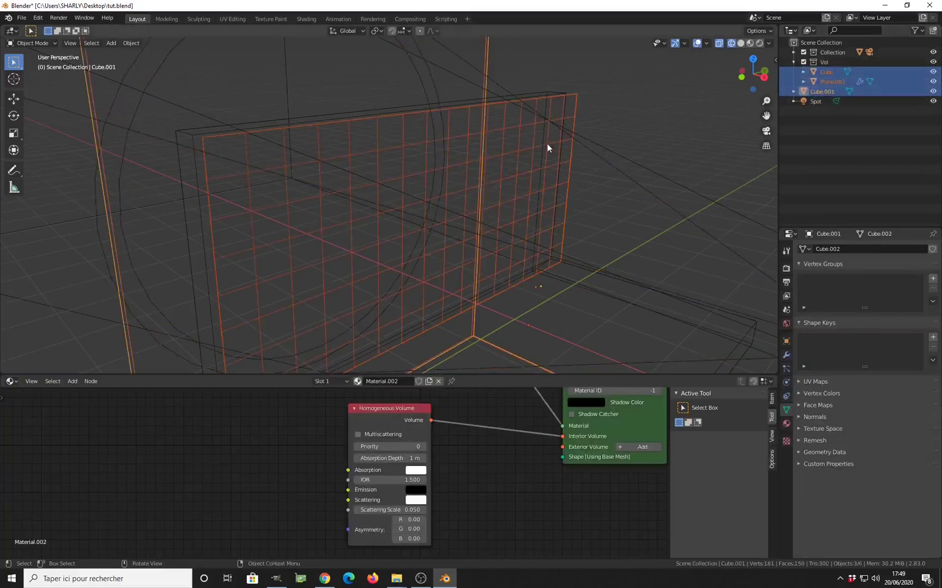
click(518, 131)
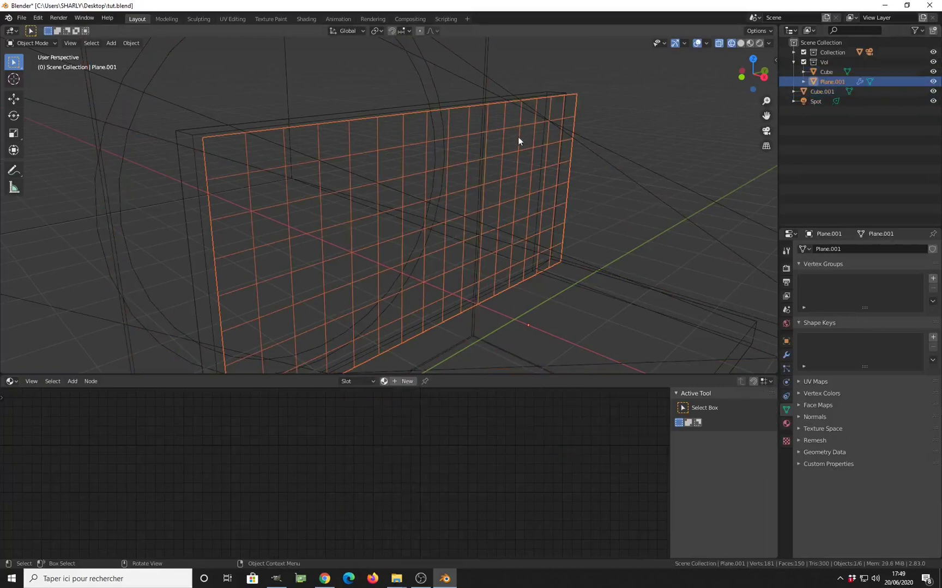
key(m)
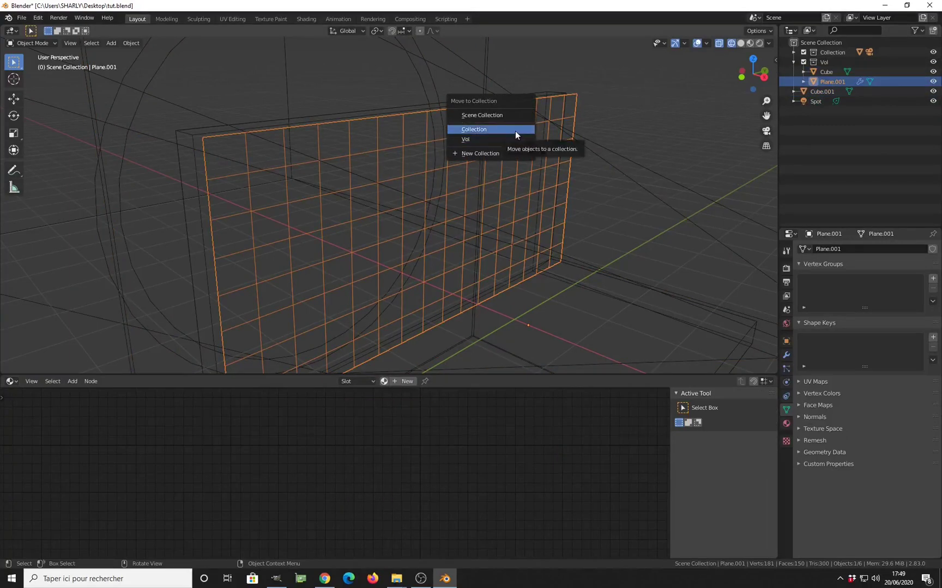
click(515, 131)
click(804, 63)
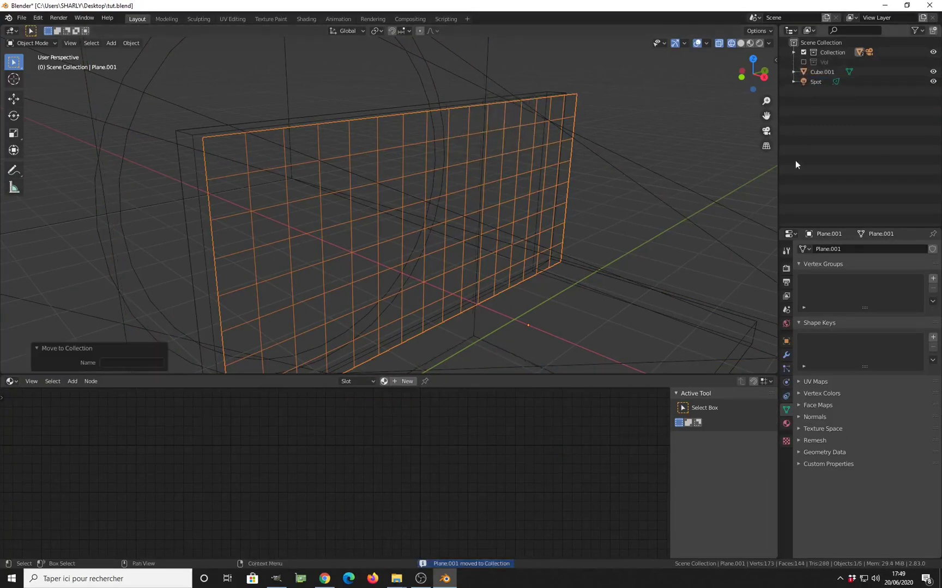
Show the plane's Displace modifier in the viewport and preview the uneven wall in rendered shading.
click(786, 354)
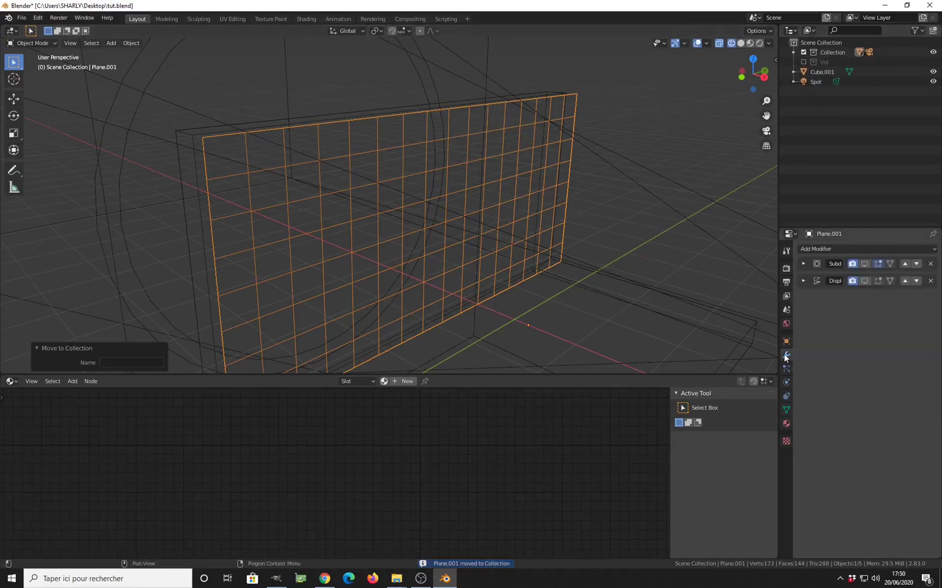
click(865, 281)
middle_drag(517, 286, 526, 261)
key(z)
click(585, 264)
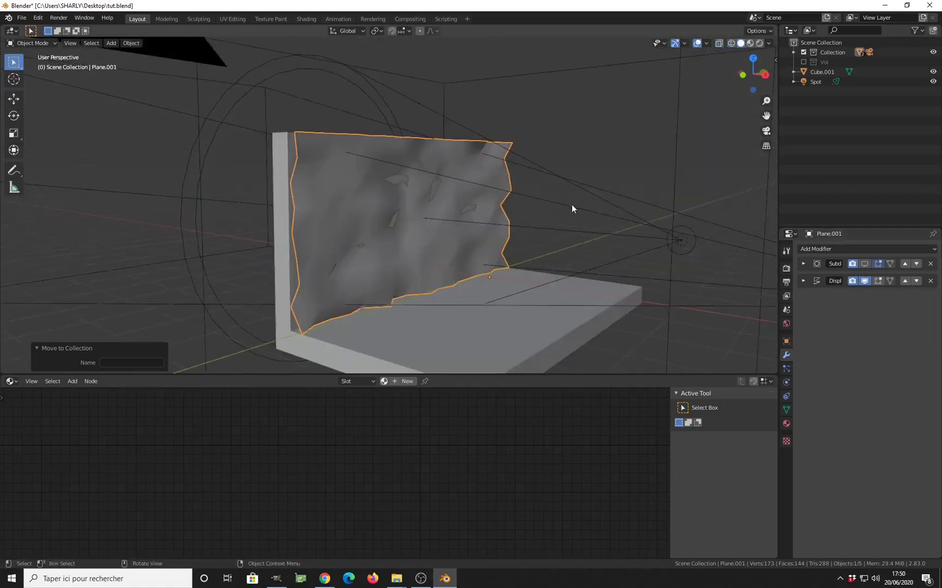
click(758, 43)
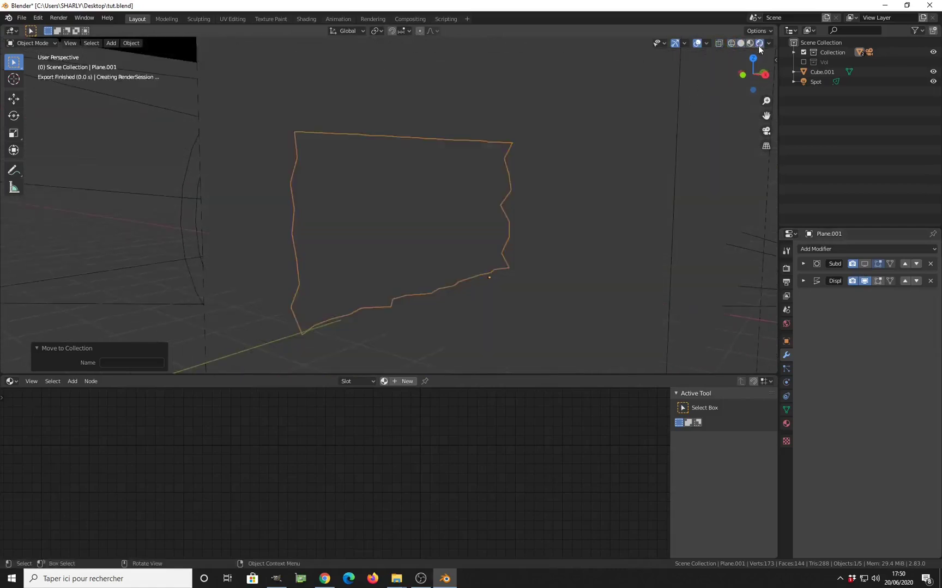
Examine the laser line on the displaced plane and show its Subdivision modifier in the viewport.
scroll(575, 245, up, 4)
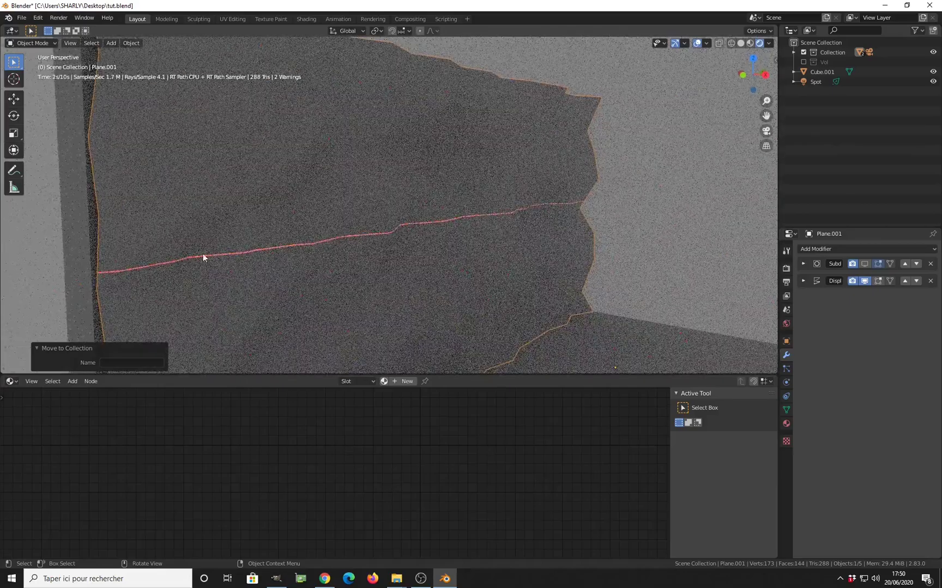
middle_drag(428, 258, 405, 177)
mouse_move(432, 271)
middle_down()
mouse_move(559, 275)
mouse_move(507, 253)
mouse_move(561, 266)
mouse_move(460, 240)
mouse_move(479, 272)
mouse_move(462, 195)
middle_up()
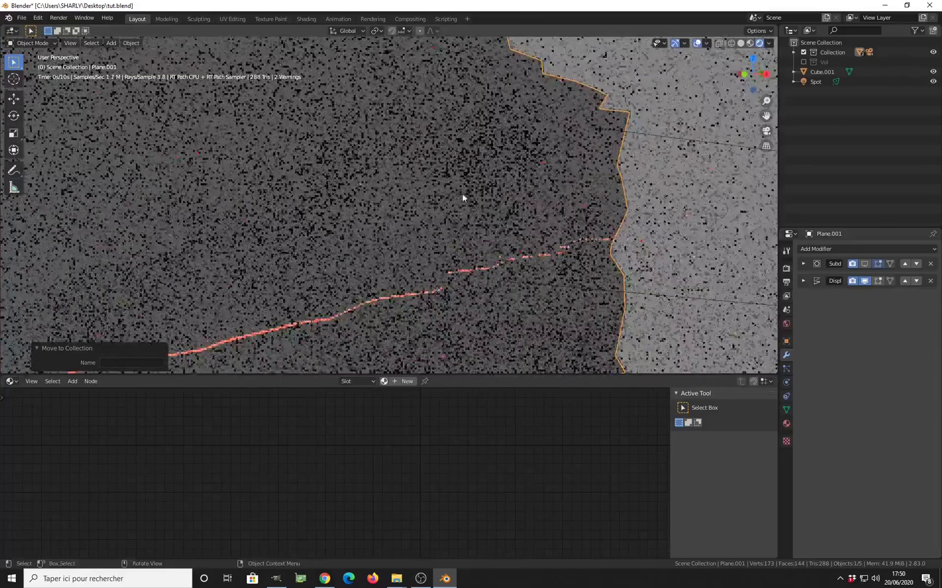
click(865, 264)
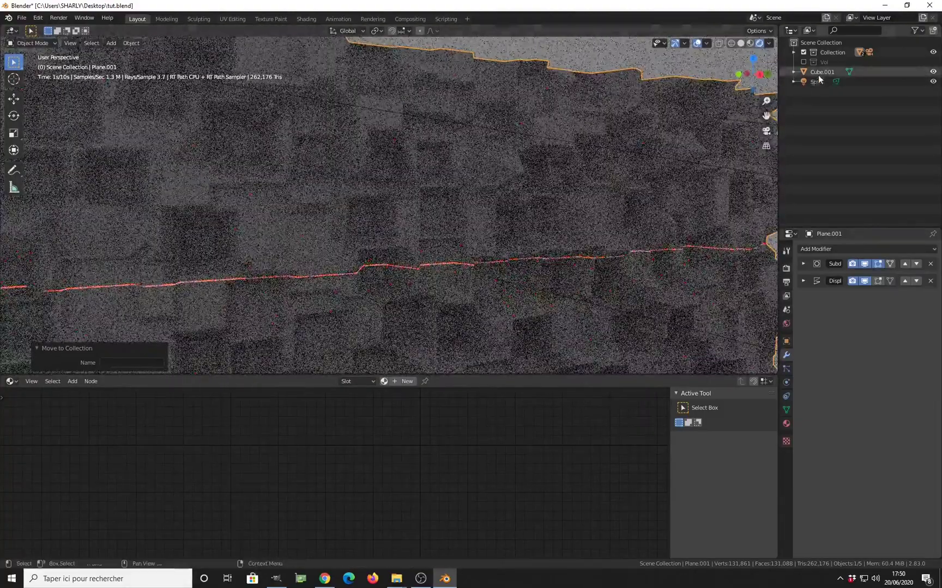
Rotate the spot light slightly and inspect the laser line on the blocky wall from several angles.
click(817, 82)
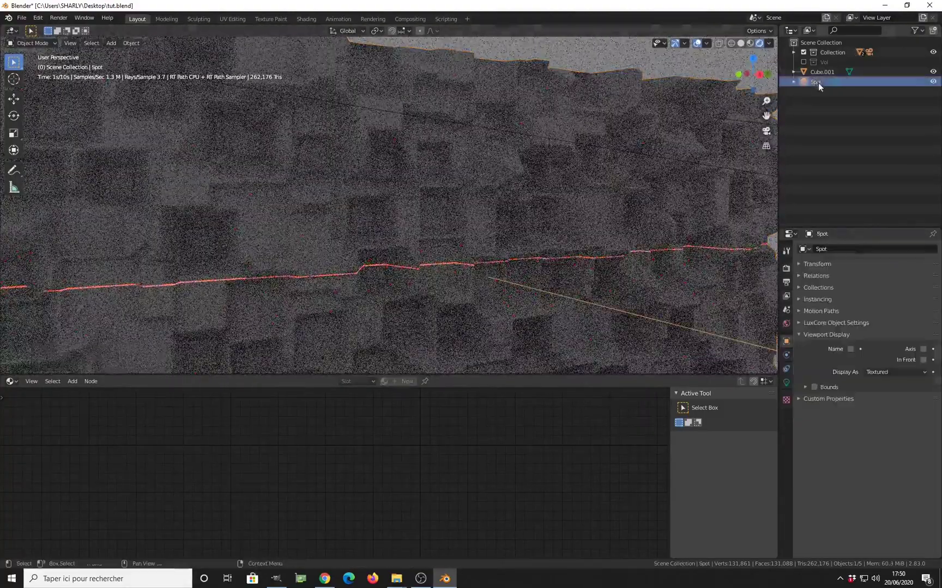
key(r)
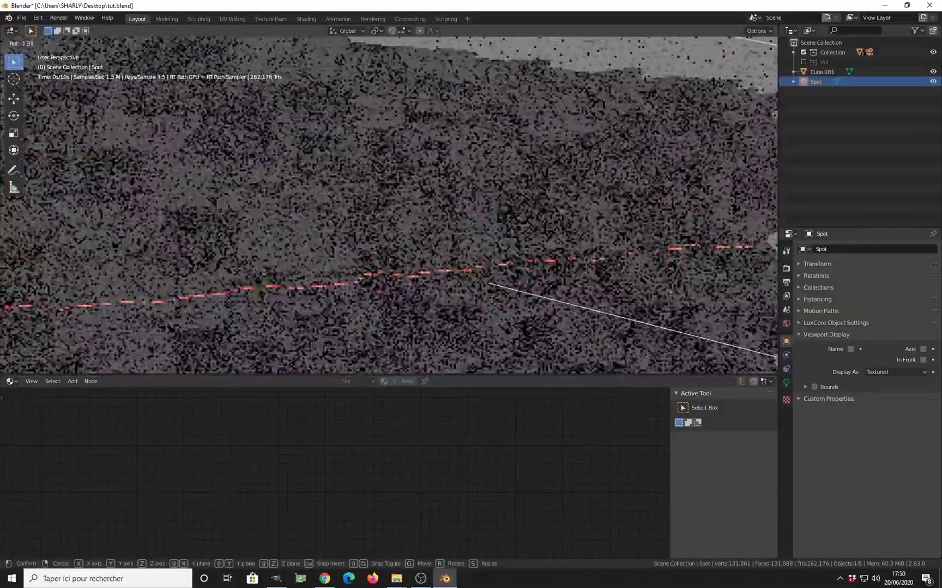
click(424, 353)
middle_drag(424, 352, 450, 205)
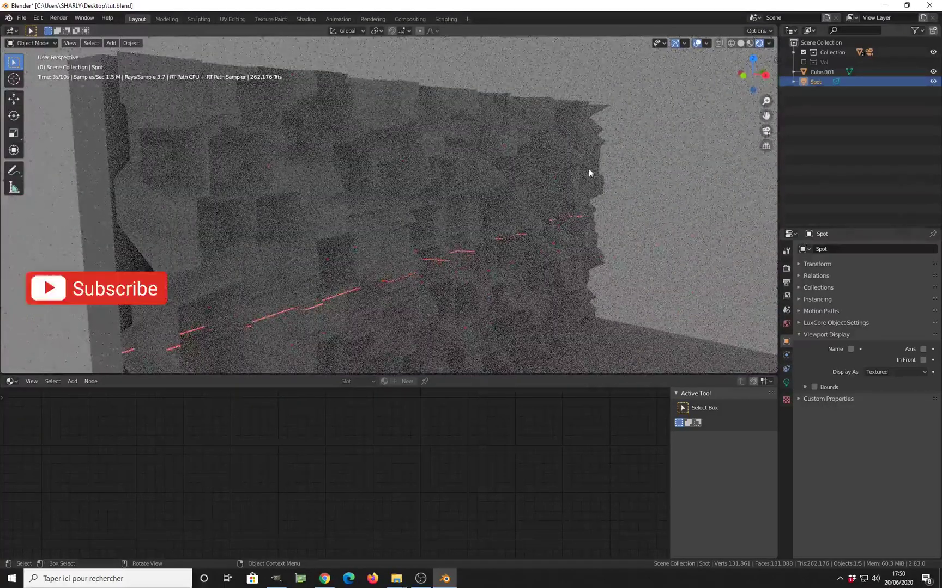
middle_drag(557, 235, 192, 197)
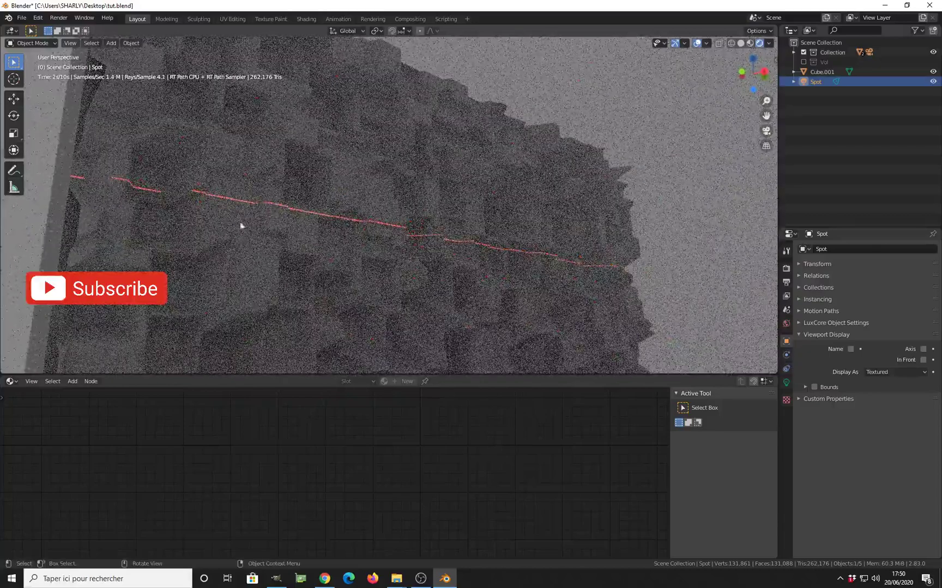
middle_drag(509, 218, 684, 279)
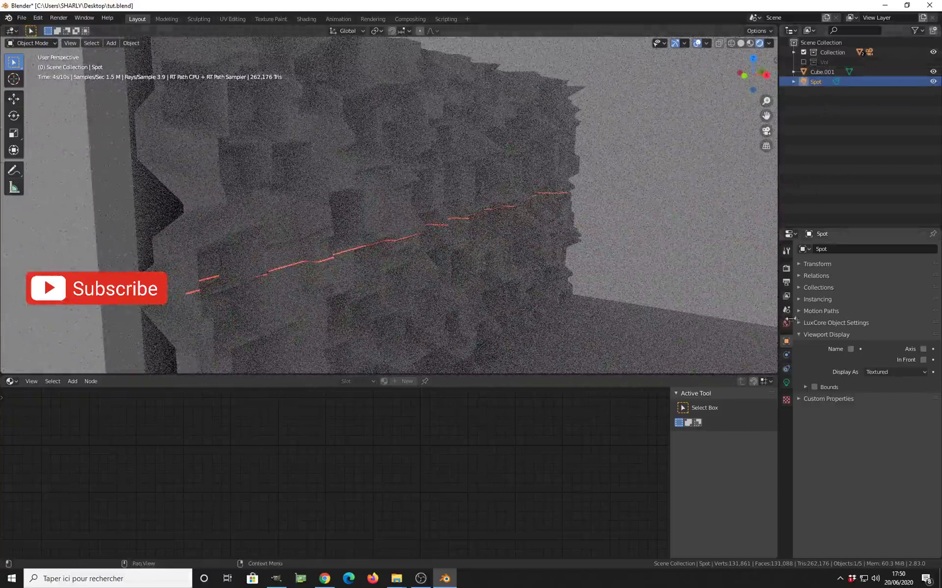
click(786, 400)
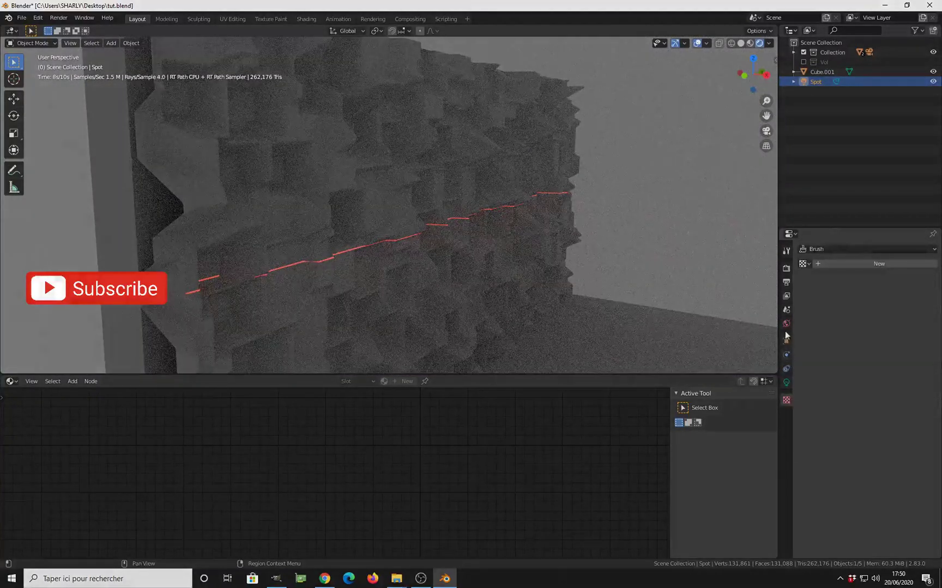